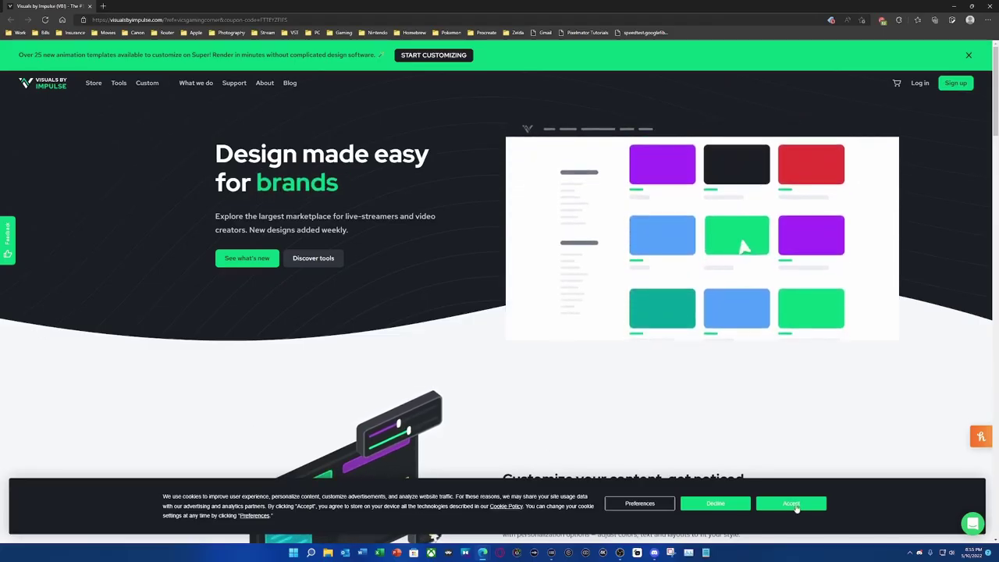
Accept the site's cookies and open the Super tool from the Creator Tools page
{"action": "left_click", "coordinate": [791, 503]}
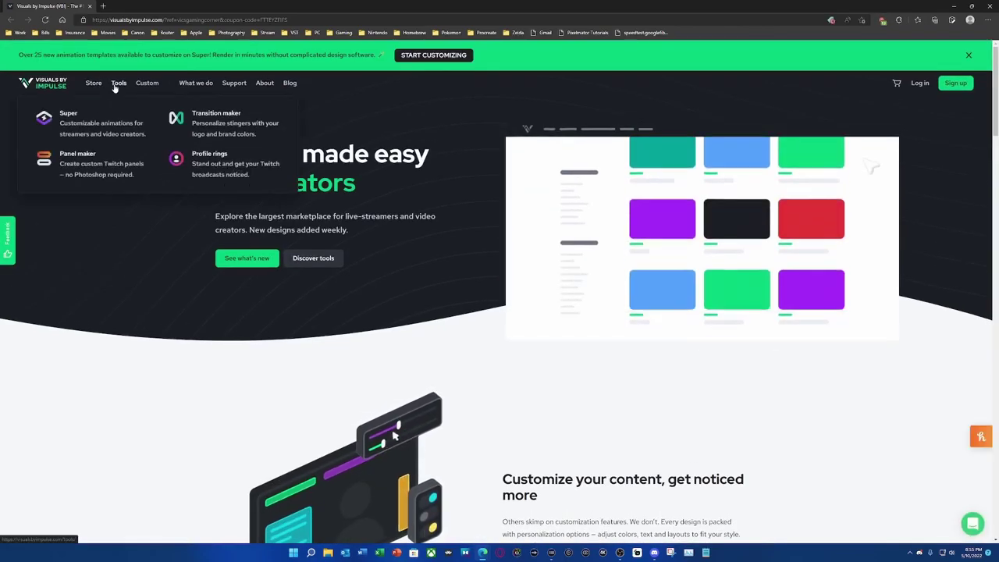
{"action": "left_click", "coordinate": [115, 85]}
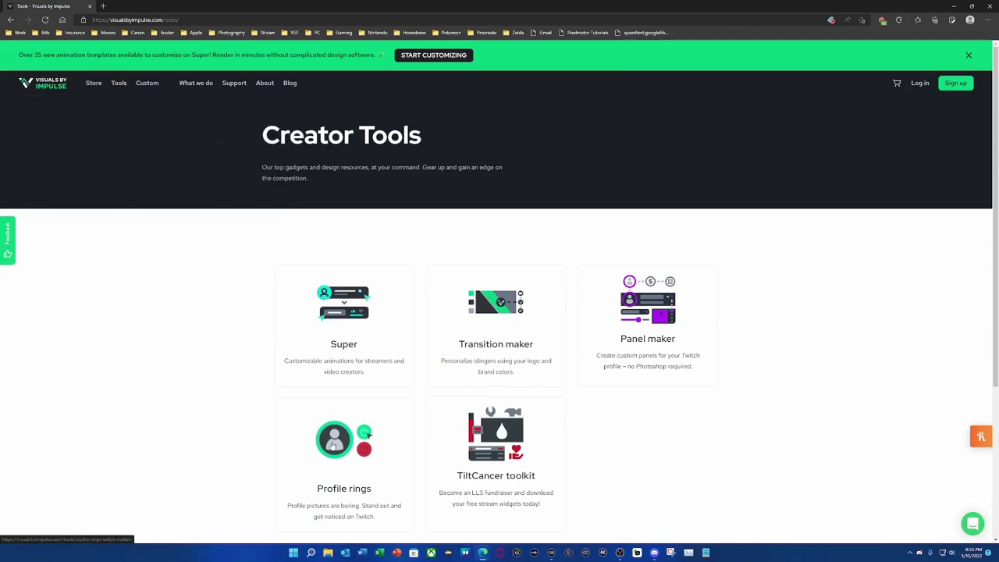
{"action": "scroll", "coordinate": [362, 383], "scroll_direction": "down", "scroll_amount": 2}
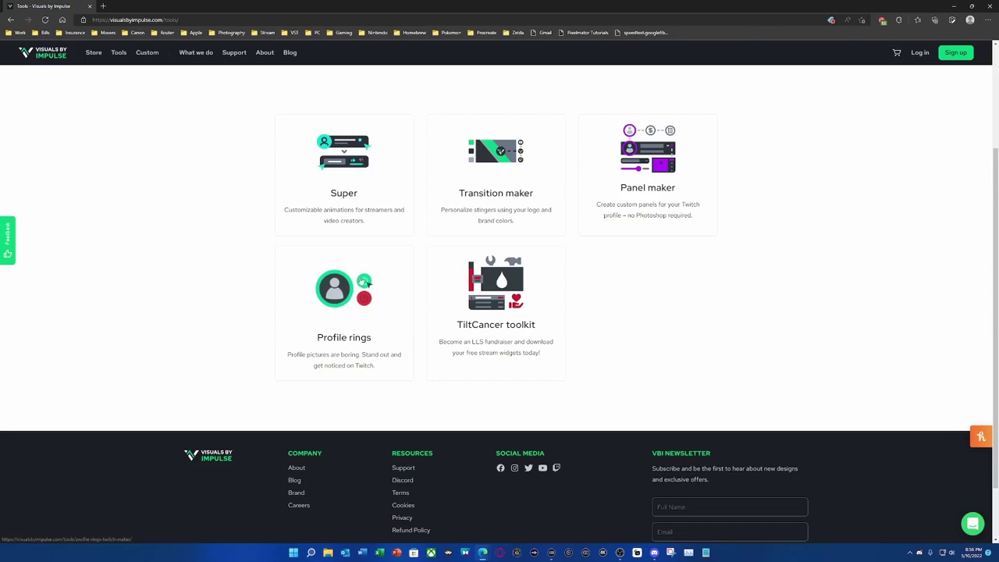
{"action": "scroll", "coordinate": [378, 332], "scroll_direction": "up", "scroll_amount": 3}
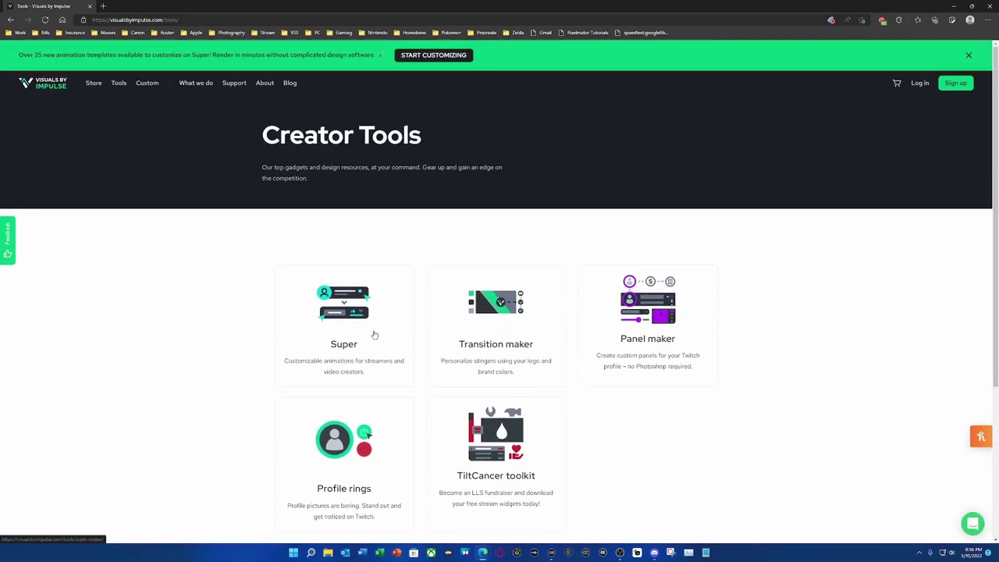
{"action": "left_click", "coordinate": [374, 335]}
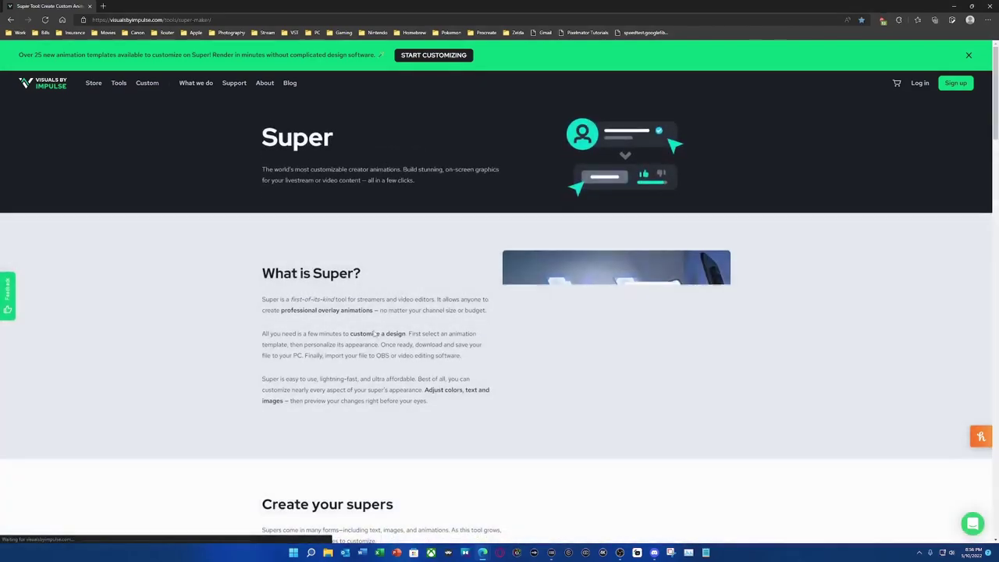
Review the Super page's description, usage steps, credit pricing and frequently asked questions
{"action": "scroll", "coordinate": [375, 333], "scroll_direction": "down", "scroll_amount": 10}
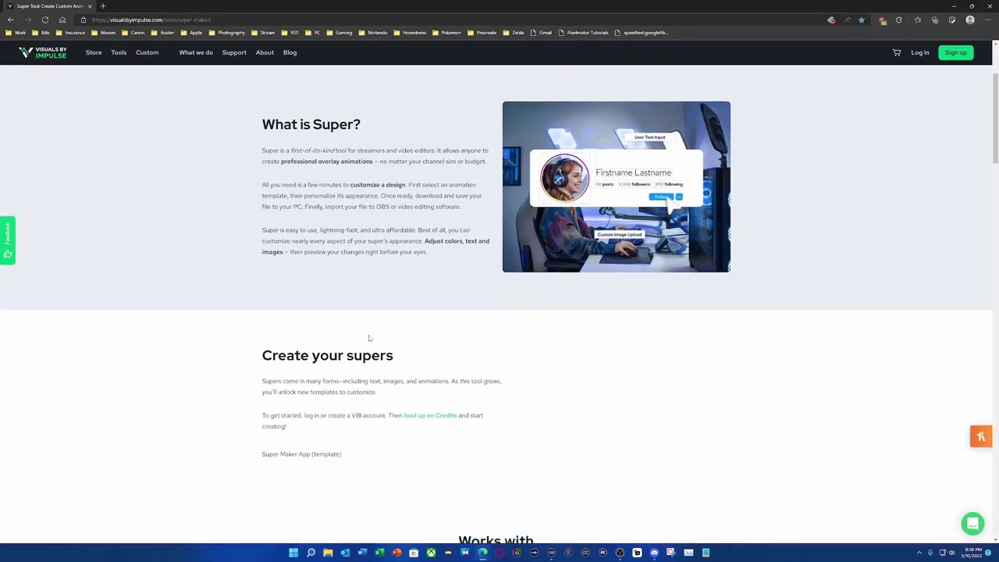
{"action": "scroll", "coordinate": [277, 295], "scroll_direction": "down", "scroll_amount": 10}
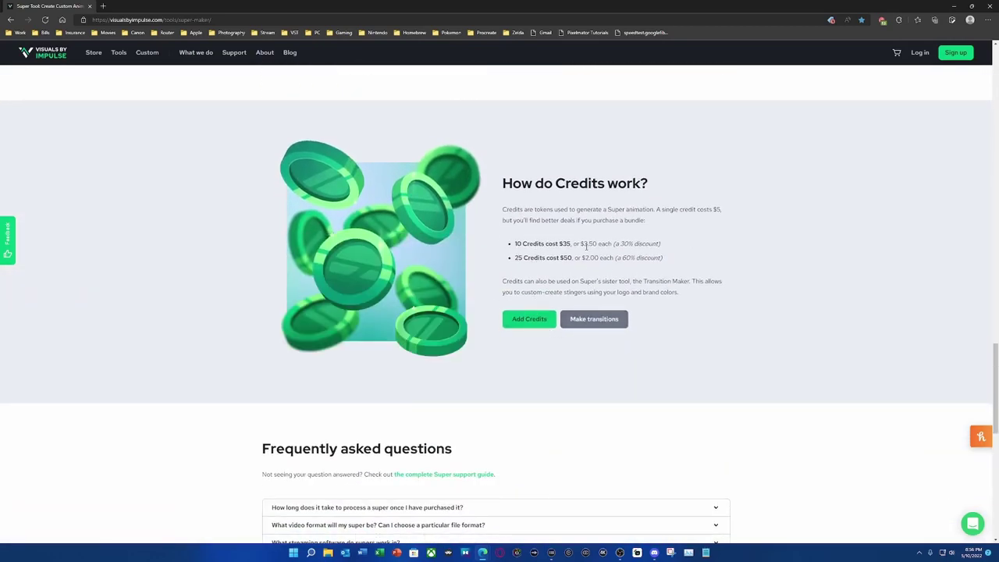
{"action": "scroll", "coordinate": [447, 371], "scroll_direction": "down", "scroll_amount": 3}
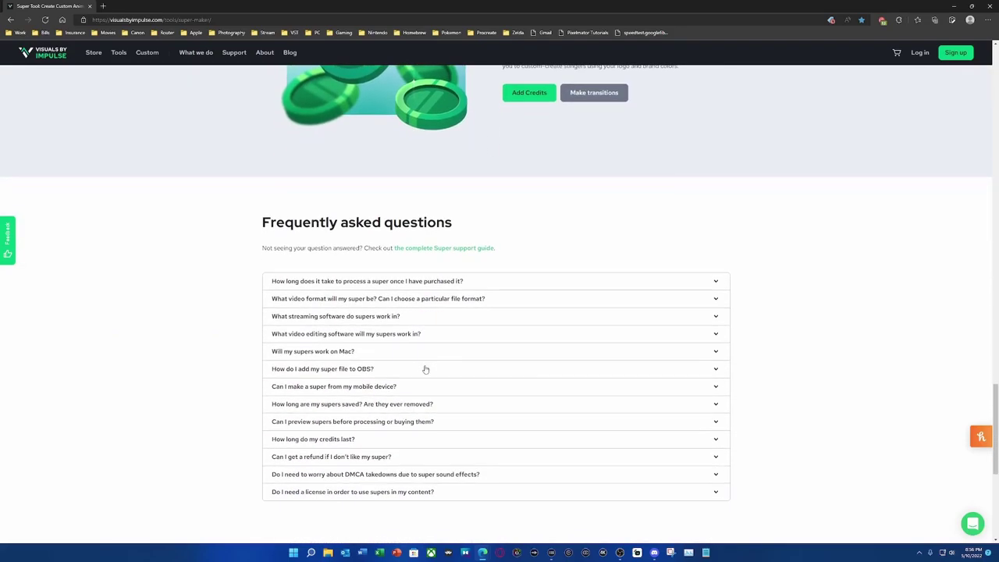
{"action": "scroll", "coordinate": [425, 369], "scroll_direction": "down", "scroll_amount": 4}
{"action": "scroll", "coordinate": [428, 363], "scroll_direction": "up", "scroll_amount": 10}
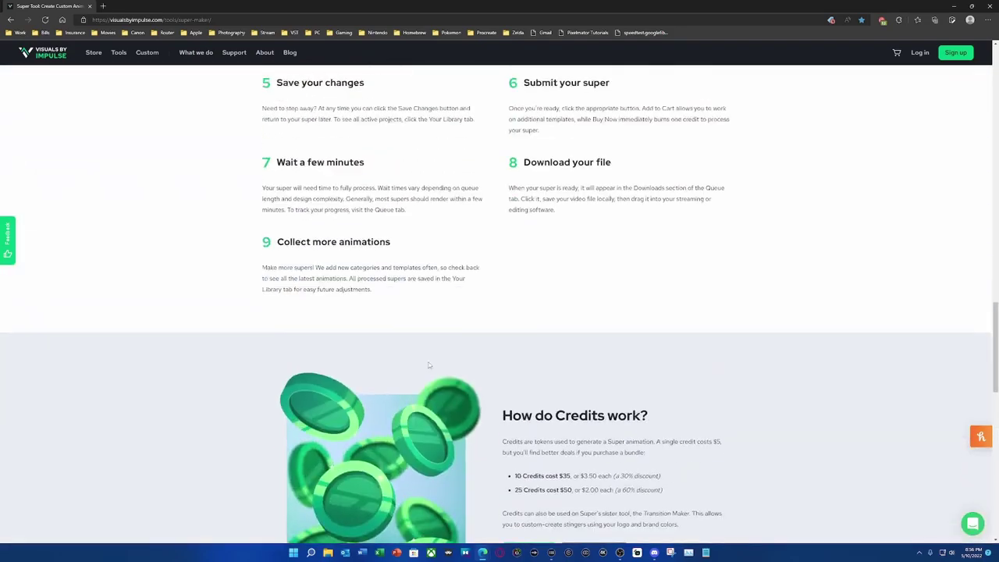
{"action": "scroll", "coordinate": [428, 360], "scroll_direction": "up", "scroll_amount": 10}
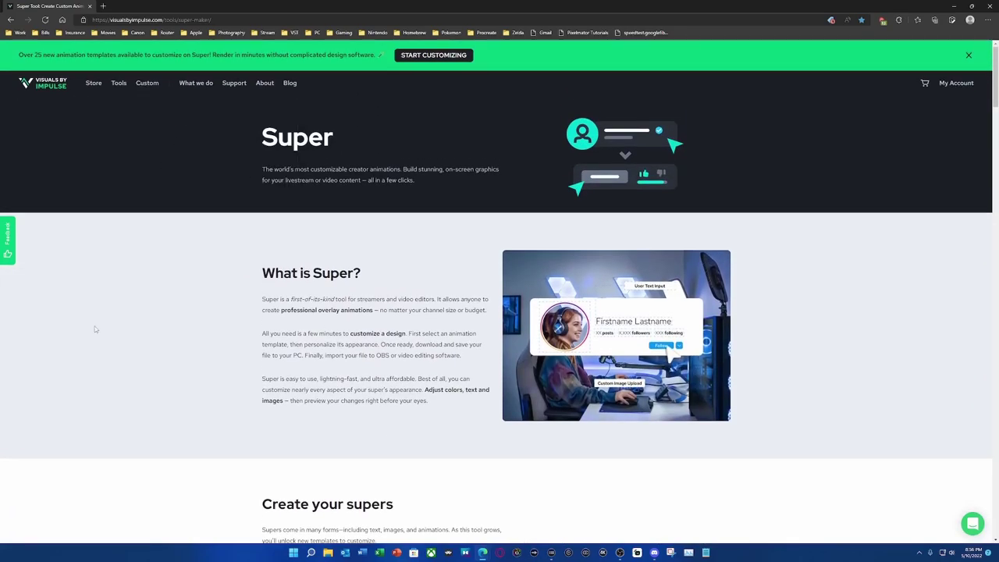
Look through the Super template catalogue, covering the Social media, Engagement, Monetization and Memes categories
{"action": "scroll", "coordinate": [96, 327], "scroll_direction": "down", "scroll_amount": 7}
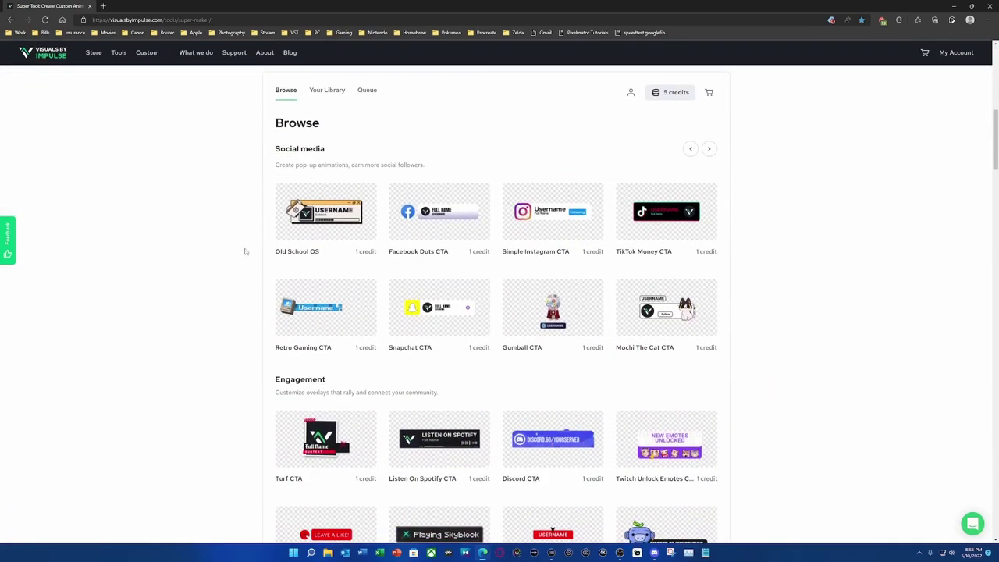
{"action": "scroll", "coordinate": [245, 248], "scroll_direction": "up", "scroll_amount": 2}
{"action": "scroll", "coordinate": [732, 233], "scroll_direction": "down", "scroll_amount": 3}
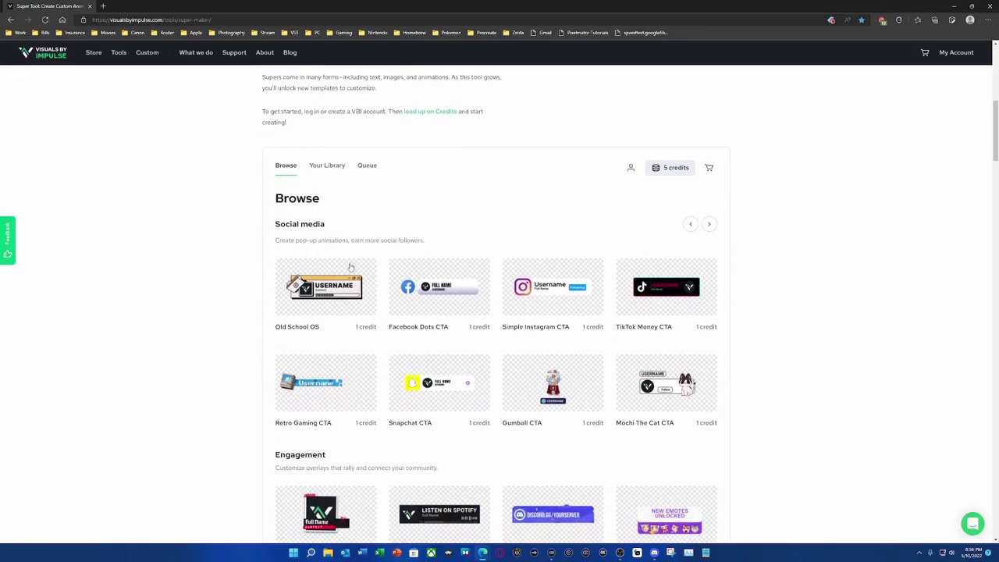
{"action": "scroll", "coordinate": [413, 451], "scroll_direction": "down", "scroll_amount": 3}
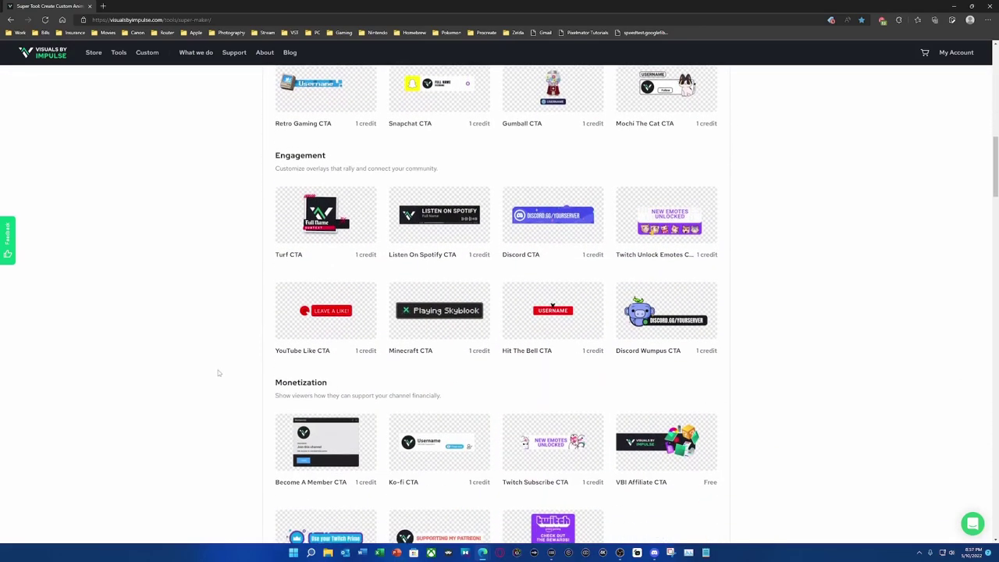
{"action": "scroll", "coordinate": [326, 420], "scroll_direction": "down", "scroll_amount": 1}
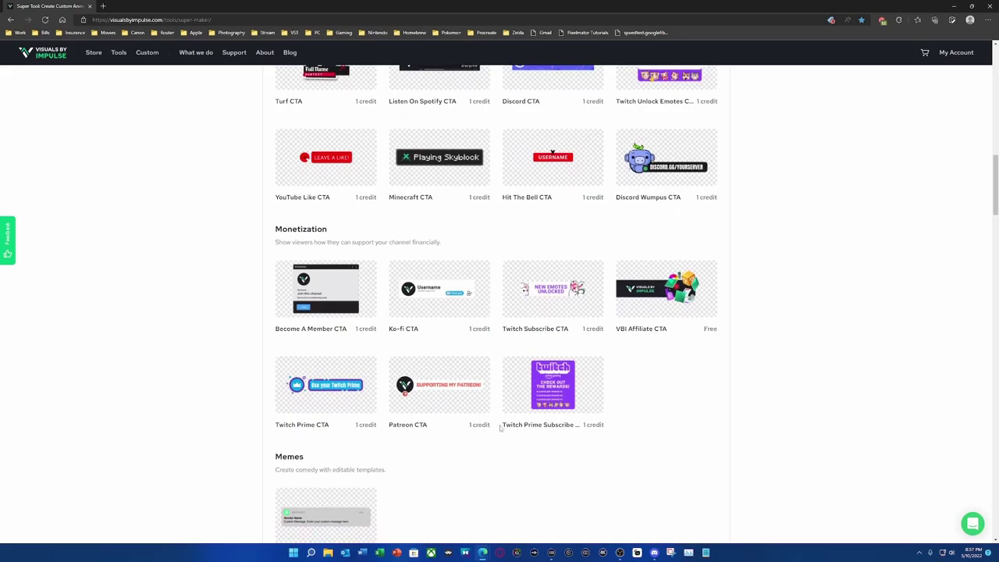
{"action": "scroll", "coordinate": [502, 422], "scroll_direction": "down", "scroll_amount": 1}
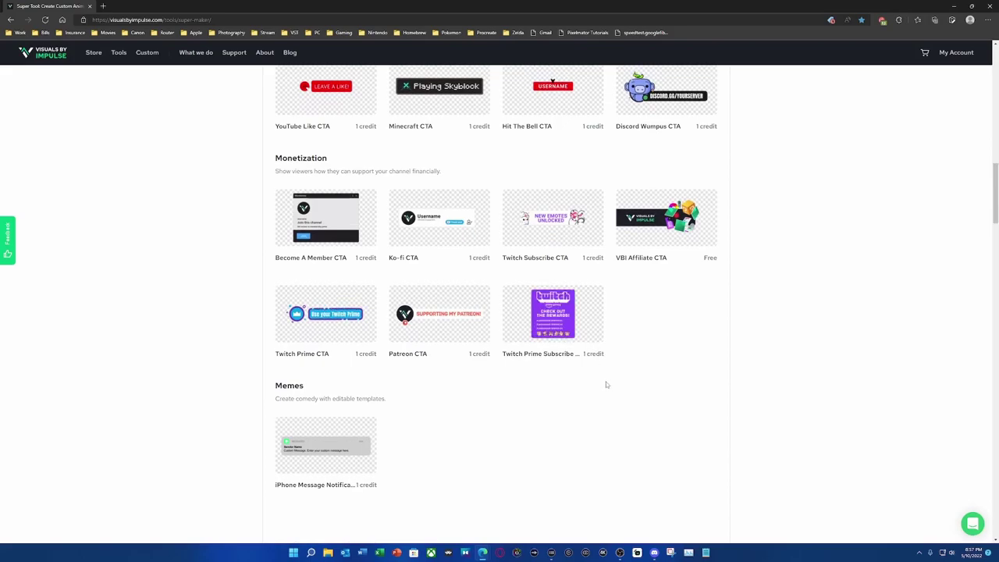
{"action": "scroll", "coordinate": [661, 301], "scroll_direction": "up", "scroll_amount": 1}
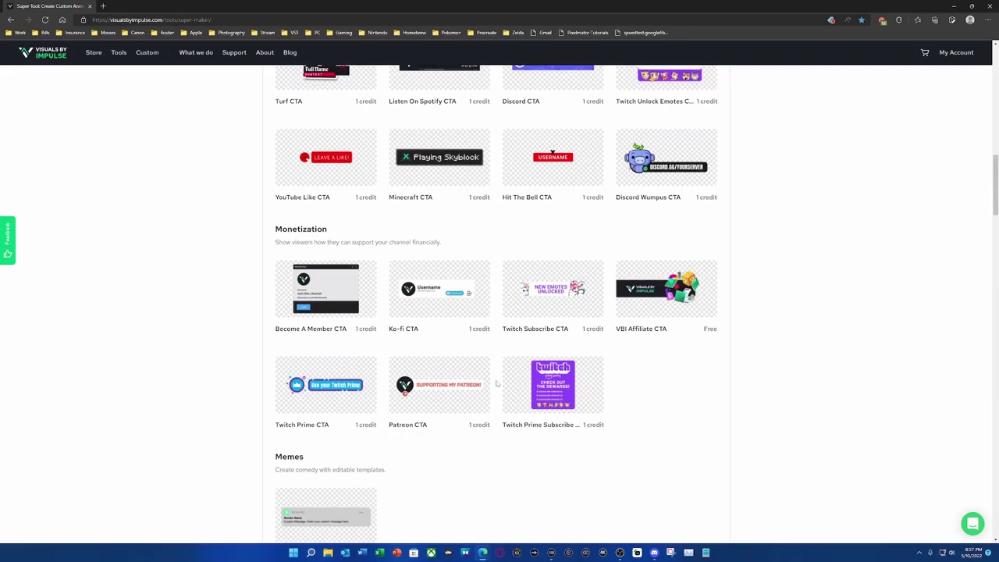
{"action": "scroll", "coordinate": [225, 416], "scroll_direction": "down", "scroll_amount": 1}
{"action": "scroll", "coordinate": [228, 415], "scroll_direction": "up", "scroll_amount": 3}
{"action": "scroll", "coordinate": [351, 409], "scroll_direction": "up", "scroll_amount": 6}
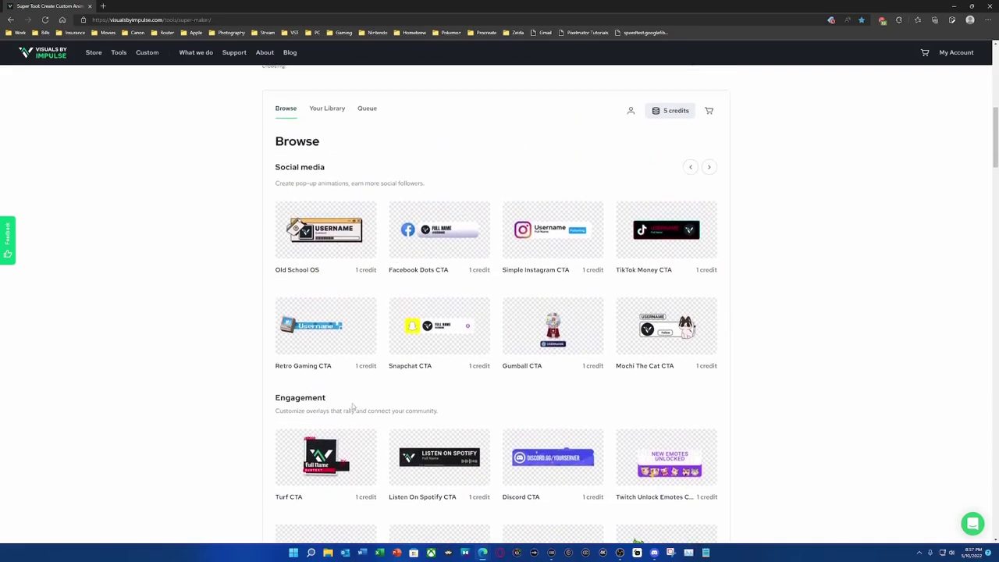
Open the personal library of supers and look over the completed animations
{"action": "left_click", "coordinate": [328, 318]}
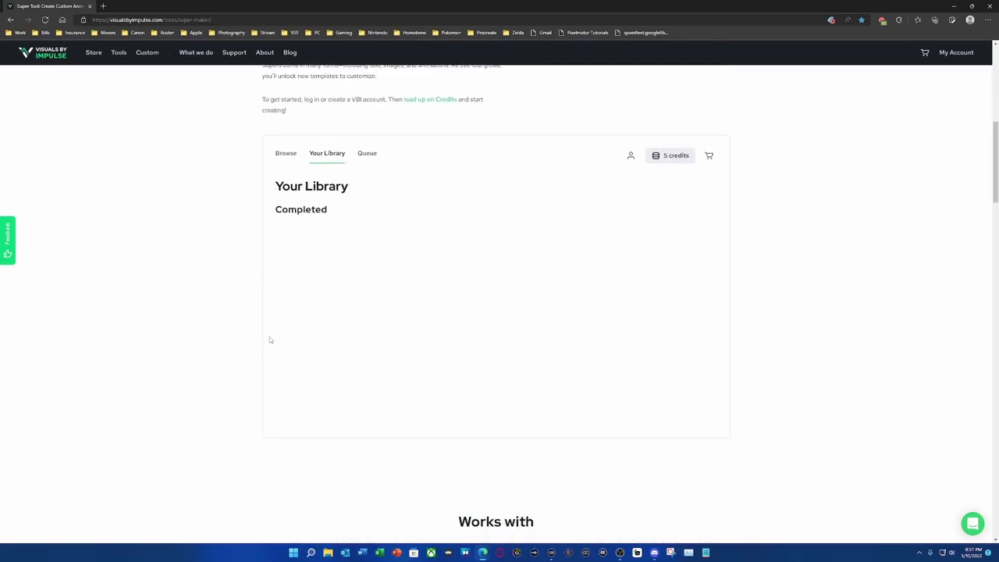
{"action": "scroll", "coordinate": [270, 337], "scroll_direction": "up", "scroll_amount": 1}
{"action": "scroll", "coordinate": [257, 336], "scroll_direction": "down", "scroll_amount": 3}
{"action": "scroll", "coordinate": [255, 338], "scroll_direction": "up", "scroll_amount": 1}
{"action": "scroll", "coordinate": [253, 338], "scroll_direction": "up", "scroll_amount": 1}
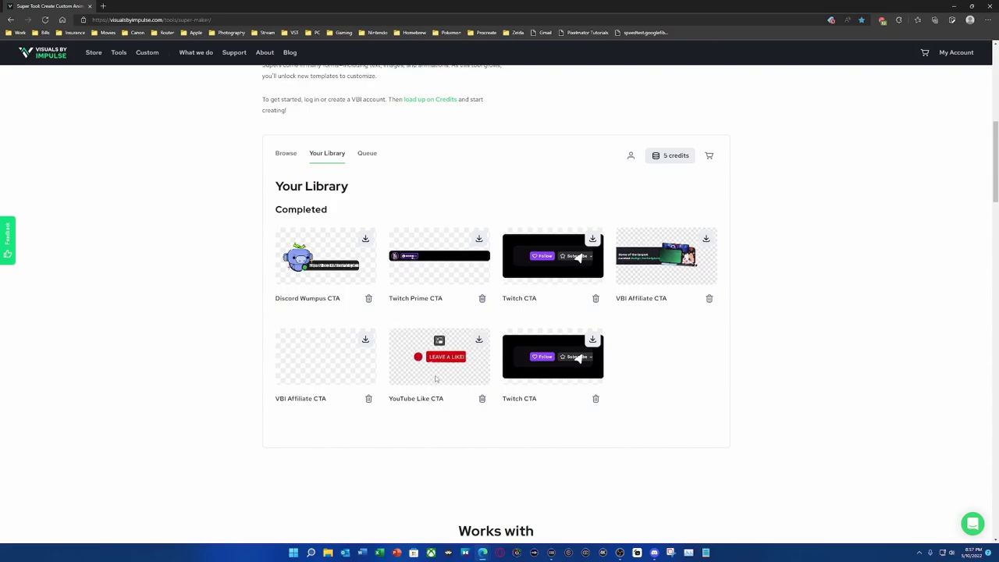
Return to the template catalogue and examine the social media, engagement and monetization animations again
{"action": "left_click", "coordinate": [289, 156]}
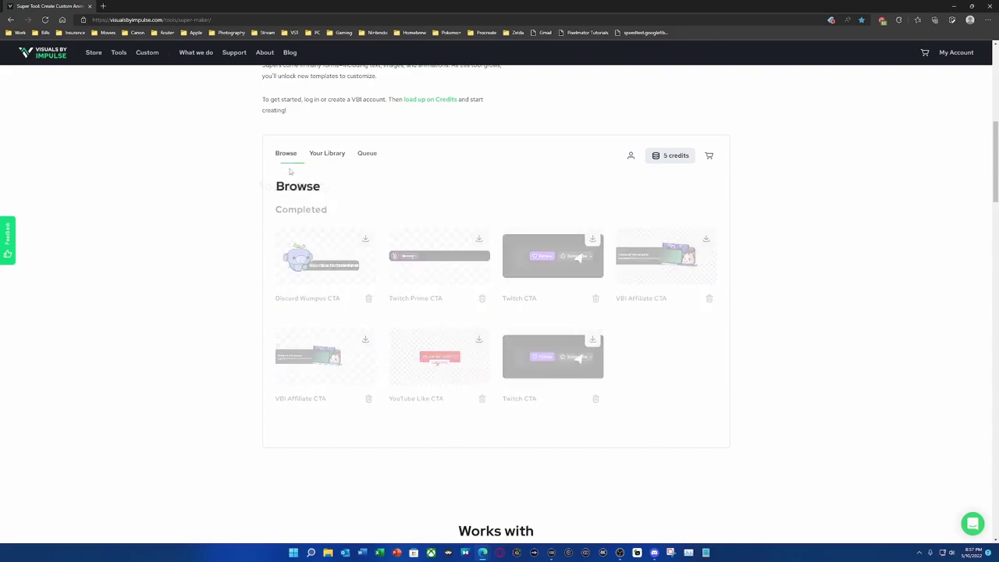
{"action": "scroll", "coordinate": [262, 318], "scroll_direction": "down", "scroll_amount": 1}
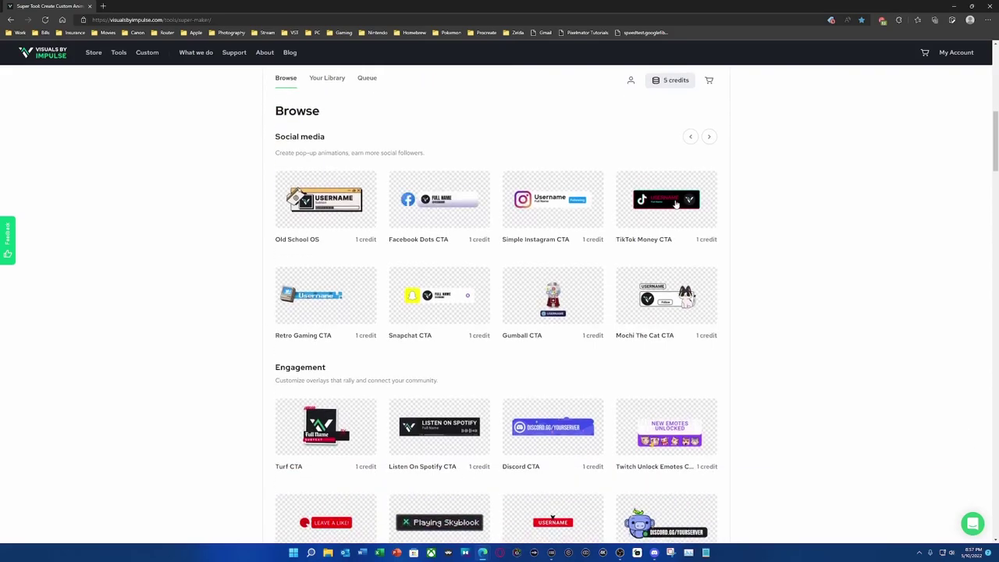
{"action": "scroll", "coordinate": [584, 330], "scroll_direction": "down", "scroll_amount": 1}
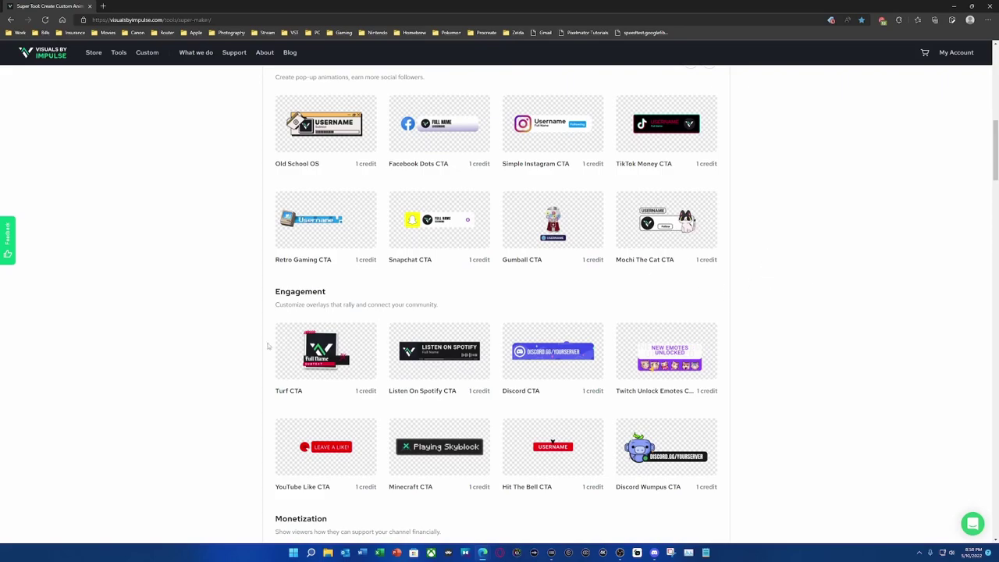
{"action": "scroll", "coordinate": [262, 350], "scroll_direction": "down", "scroll_amount": 1}
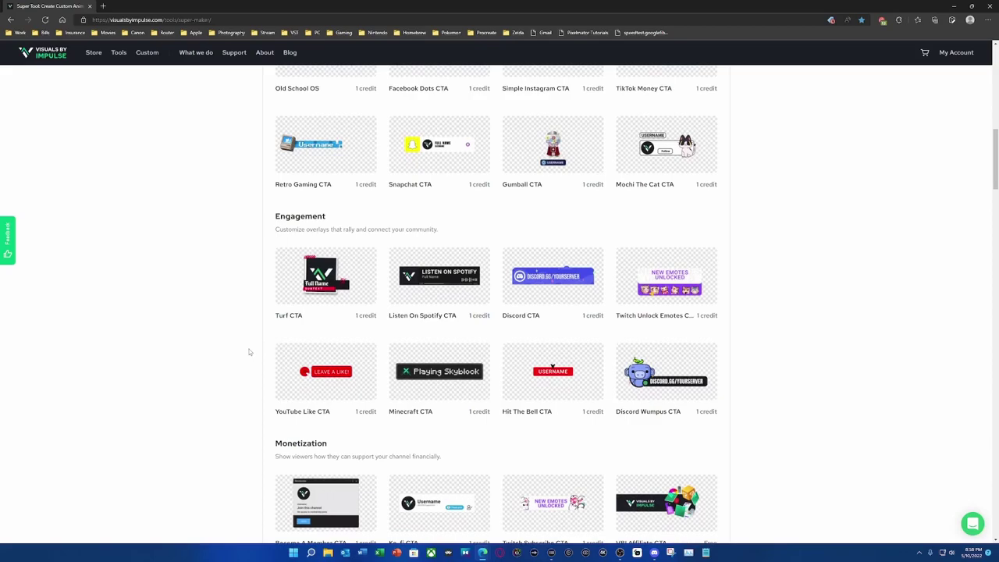
{"action": "scroll", "coordinate": [249, 352], "scroll_direction": "down", "scroll_amount": 2}
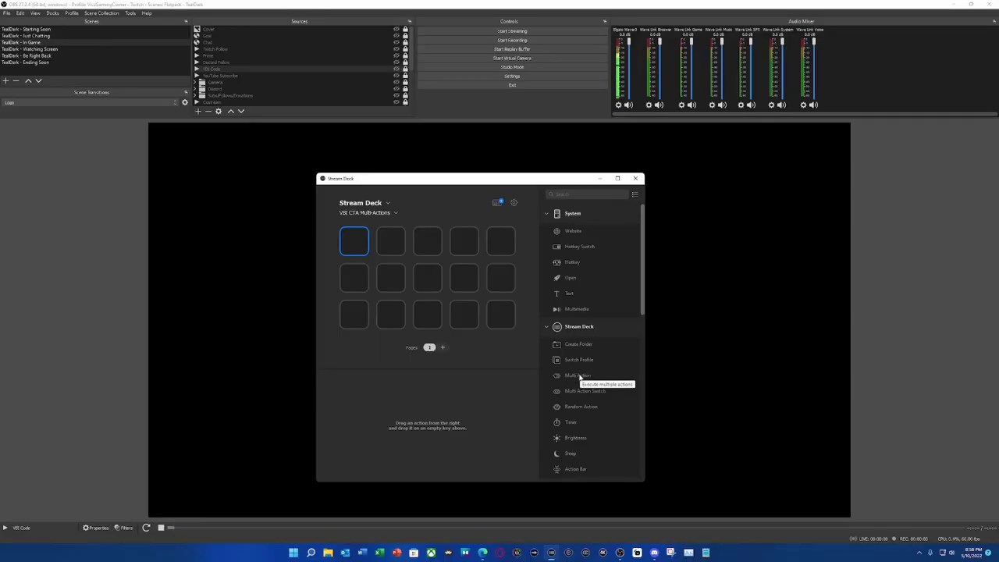
Place a Multi Action on the first key of the empty Stream Deck profile and open its action list
{"action": "left_click_drag", "start_coordinate": [572, 378], "coordinate": [357, 236]}
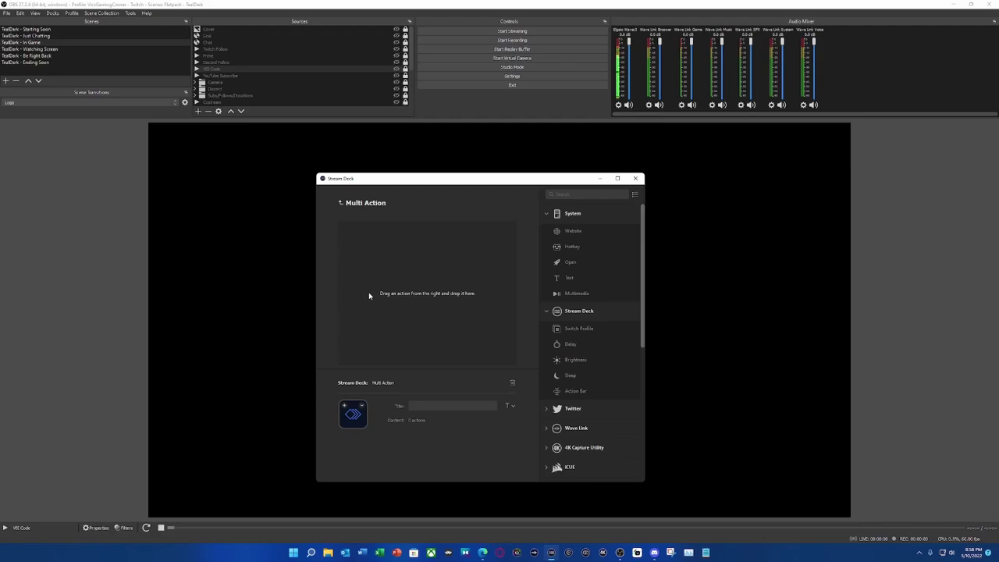
{"action": "key", "text": "Escape"}
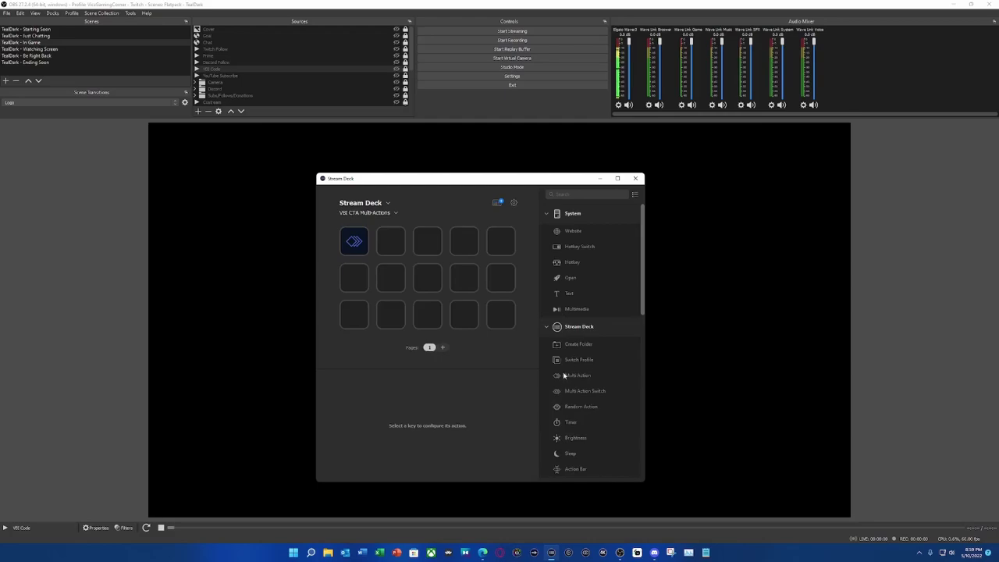
{"action": "left_click_drag", "start_coordinate": [578, 378], "coordinate": [353, 240]}
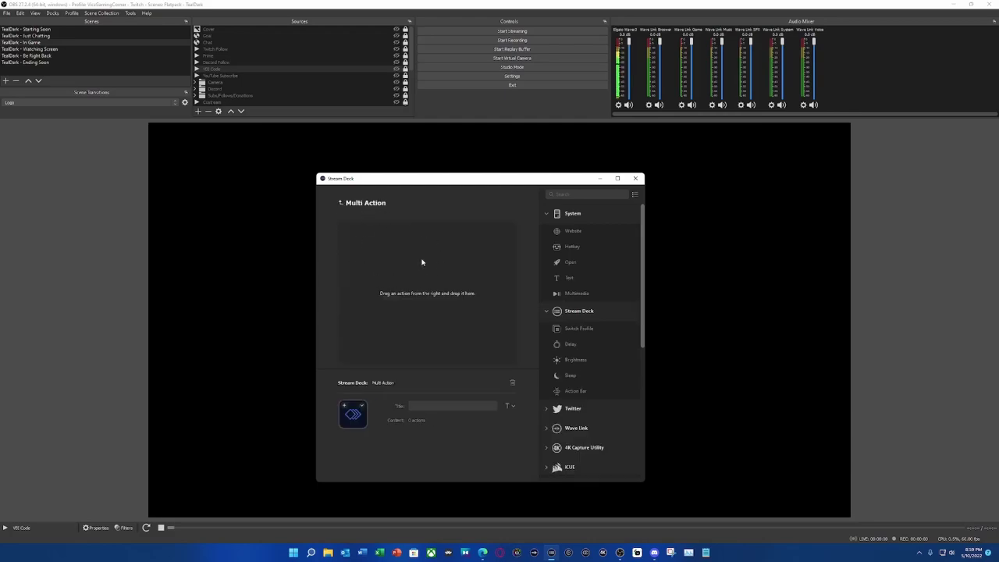
Add an OBS Studio Source Visibility action to the empty Multi Action
{"action": "scroll", "coordinate": [565, 389], "scroll_direction": "down", "scroll_amount": 5}
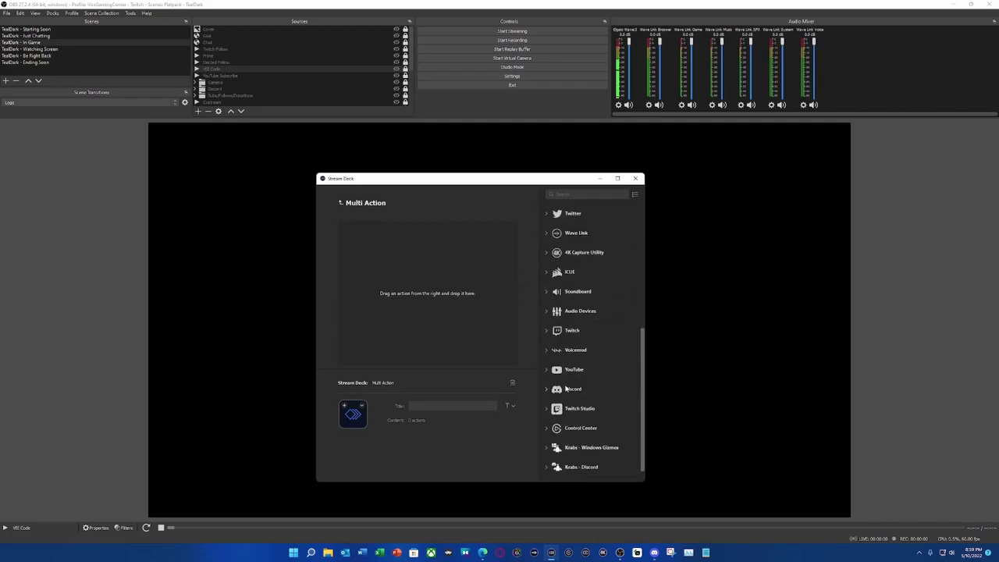
{"action": "left_click", "coordinate": [548, 467]}
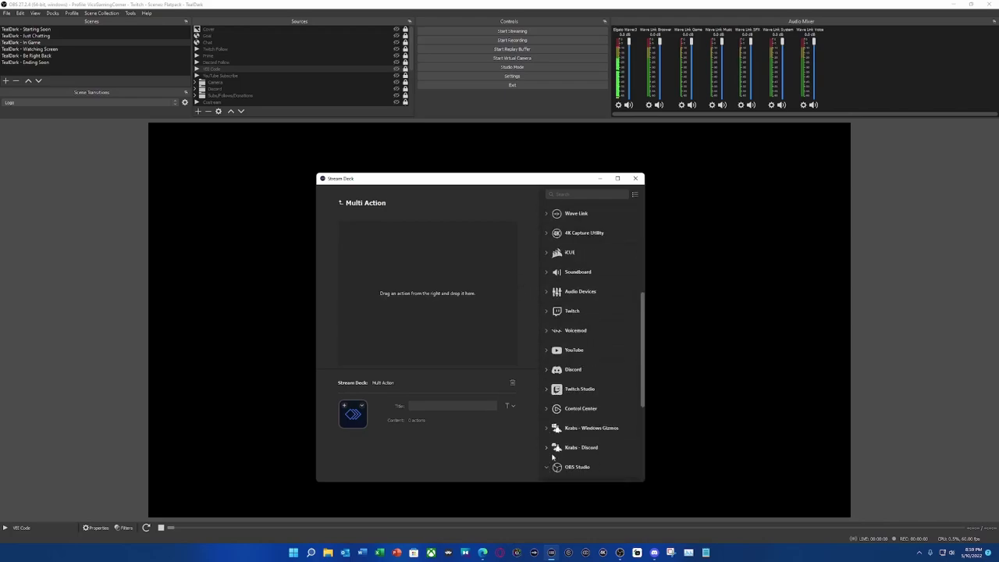
{"action": "scroll", "coordinate": [578, 352], "scroll_direction": "down", "scroll_amount": 3}
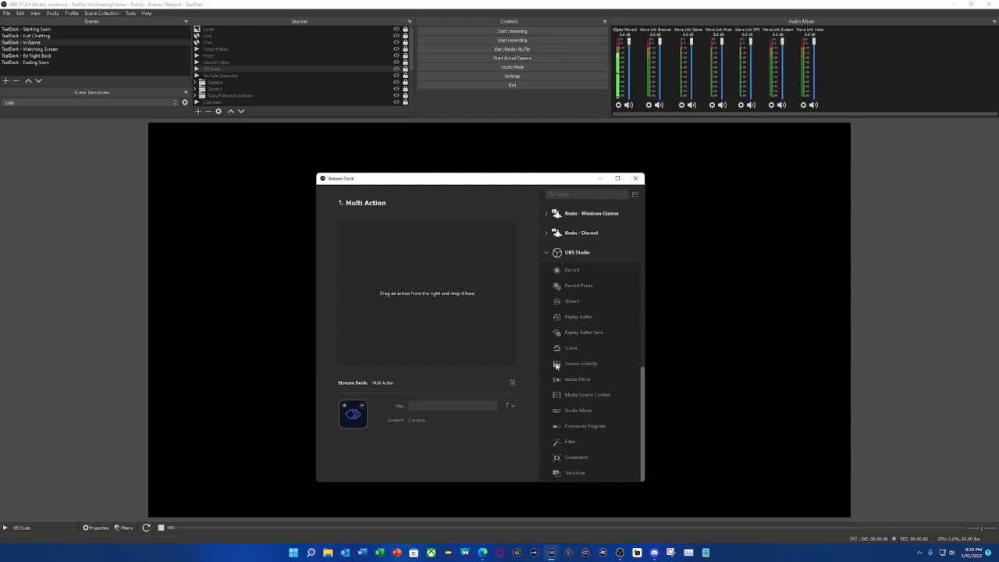
{"action": "left_click_drag", "start_coordinate": [559, 364], "coordinate": [442, 318]}
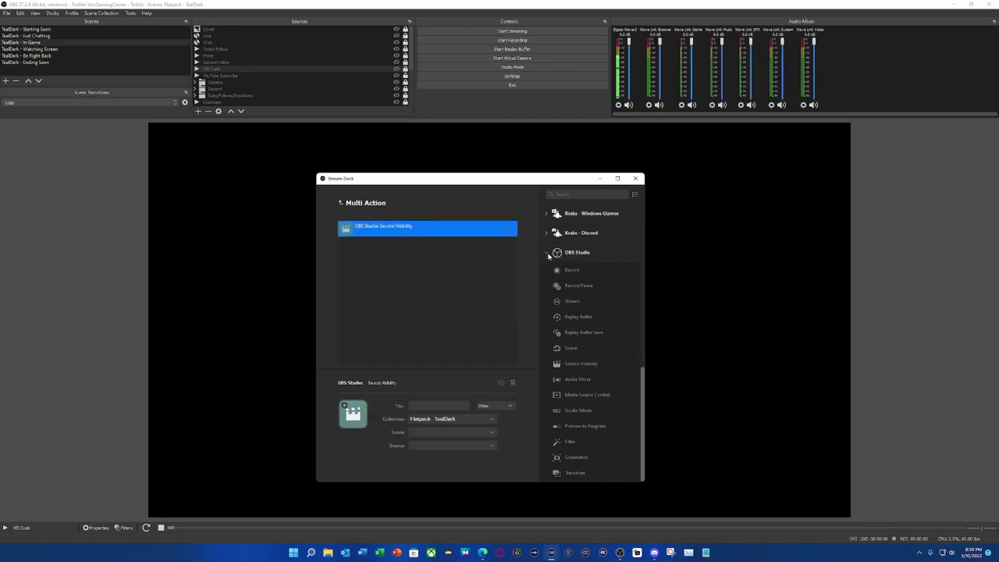
Collapse the System and OBS Studio categories in the action list, leaving the Stream Deck actions expanded
{"action": "scroll", "coordinate": [568, 269], "scroll_direction": "up", "scroll_amount": 10}
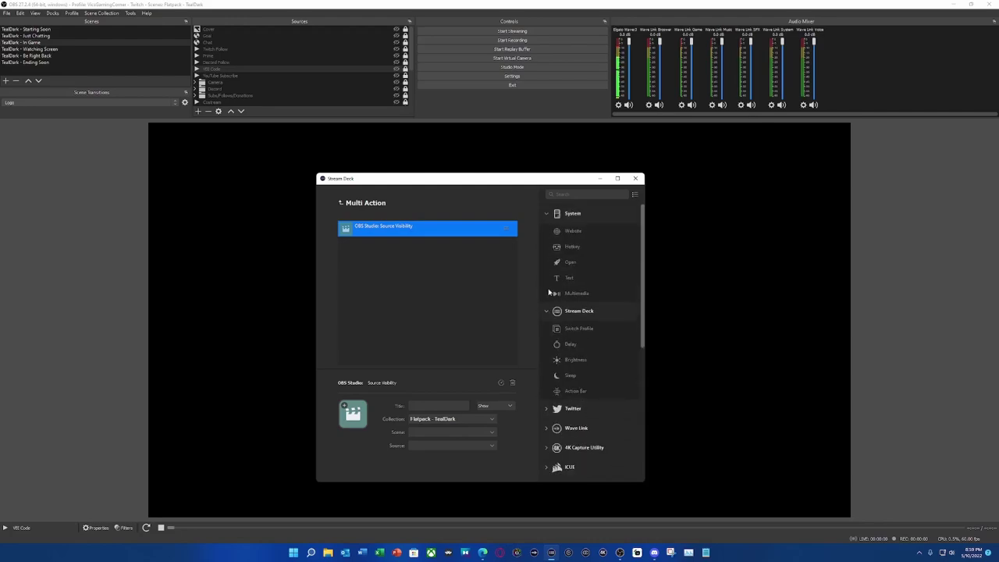
{"action": "left_click", "coordinate": [546, 214]}
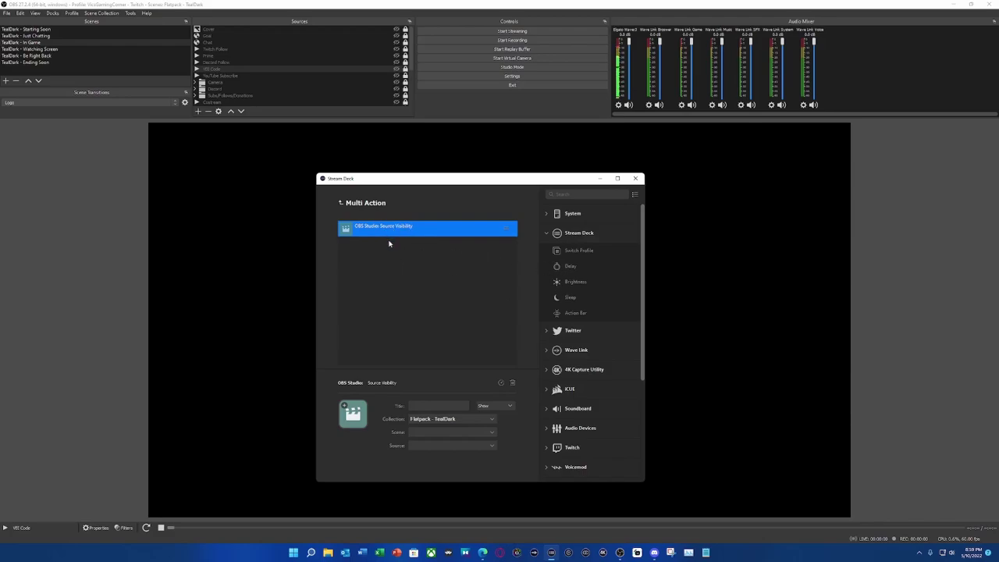
{"action": "scroll", "coordinate": [561, 367], "scroll_direction": "down", "scroll_amount": 5}
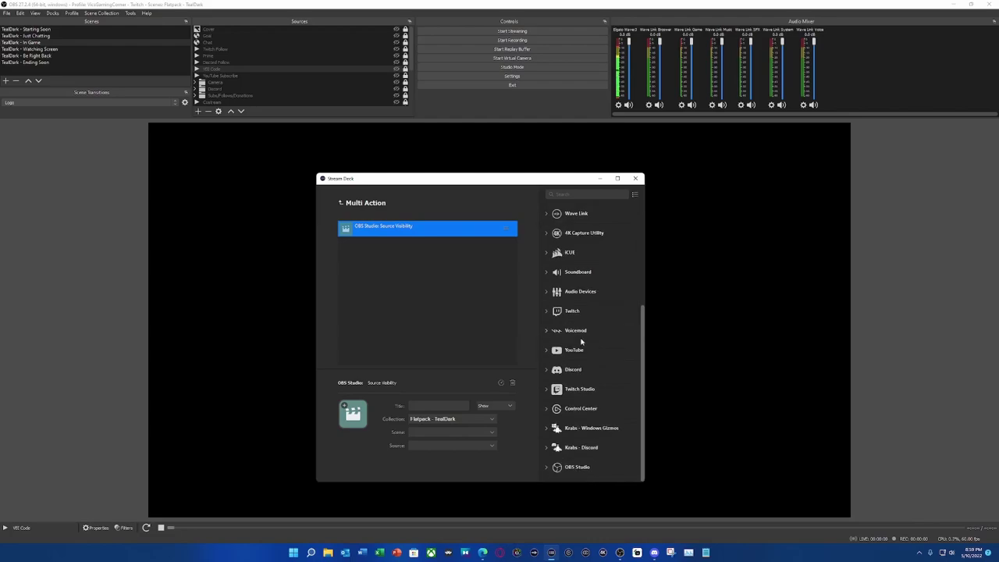
{"action": "left_click", "coordinate": [545, 470]}
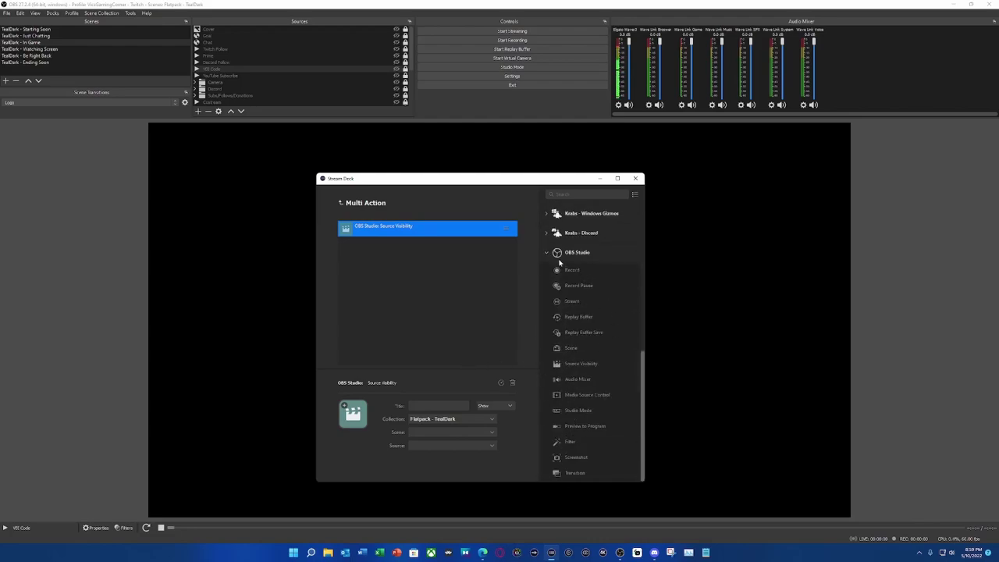
{"action": "scroll", "coordinate": [560, 263], "scroll_direction": "up", "scroll_amount": 10}
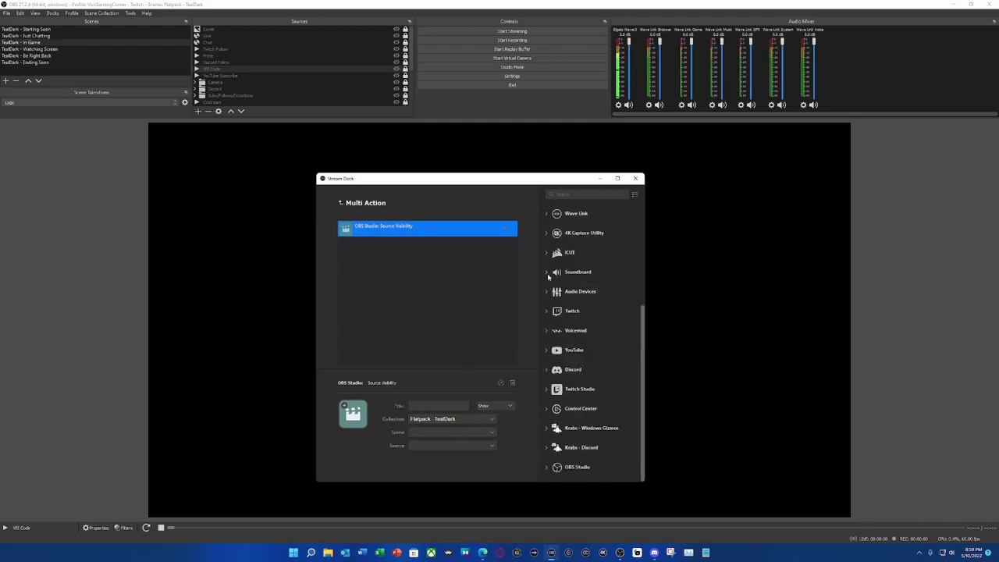
Paste a copy of the Source Visibility action into the Multi Action and delete the copy again
{"action": "right_click", "coordinate": [439, 237]}
{"action": "left_click", "coordinate": [404, 281]}
{"action": "right_click", "coordinate": [382, 271]}
{"action": "left_click", "coordinate": [391, 279]}
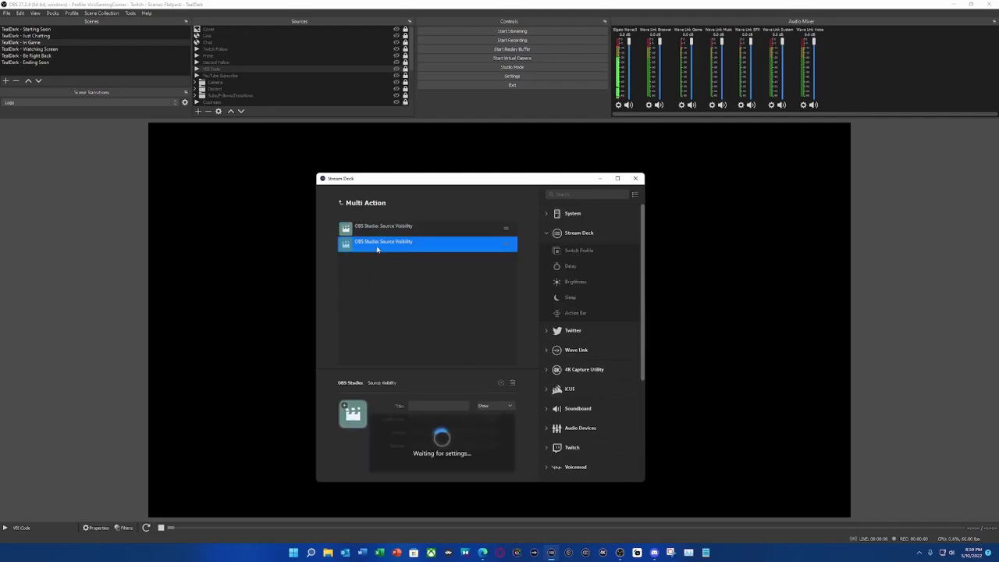
{"action": "right_click", "coordinate": [376, 246]}
{"action": "left_click", "coordinate": [396, 268]}
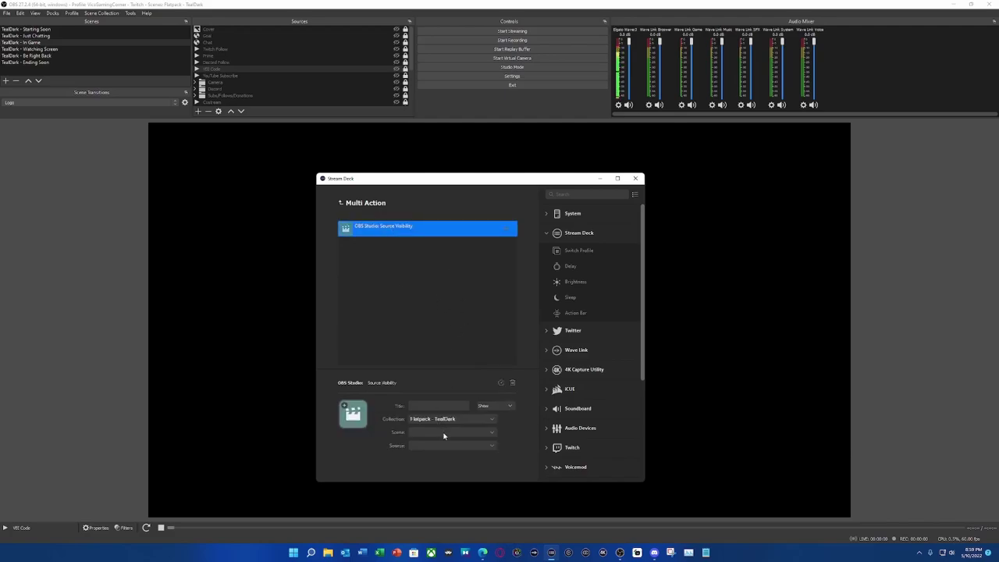
Point the Source Visibility action at the Twitch Follow source in the TealDark - In Game scene
{"action": "left_click", "coordinate": [444, 434]}
{"action": "left_click", "coordinate": [448, 453]}
{"action": "left_click", "coordinate": [440, 445]}
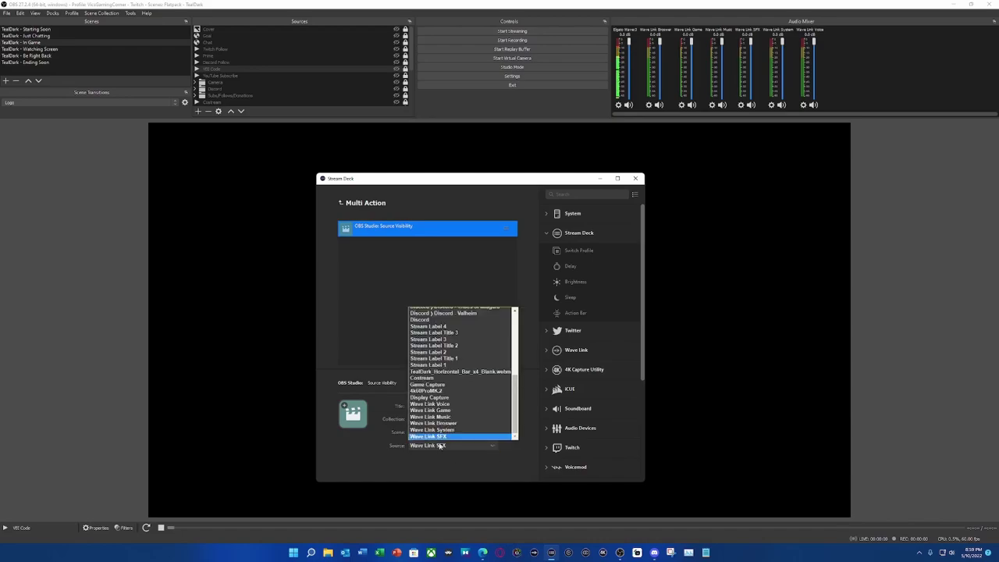
{"action": "scroll", "coordinate": [449, 343], "scroll_direction": "up", "scroll_amount": 6}
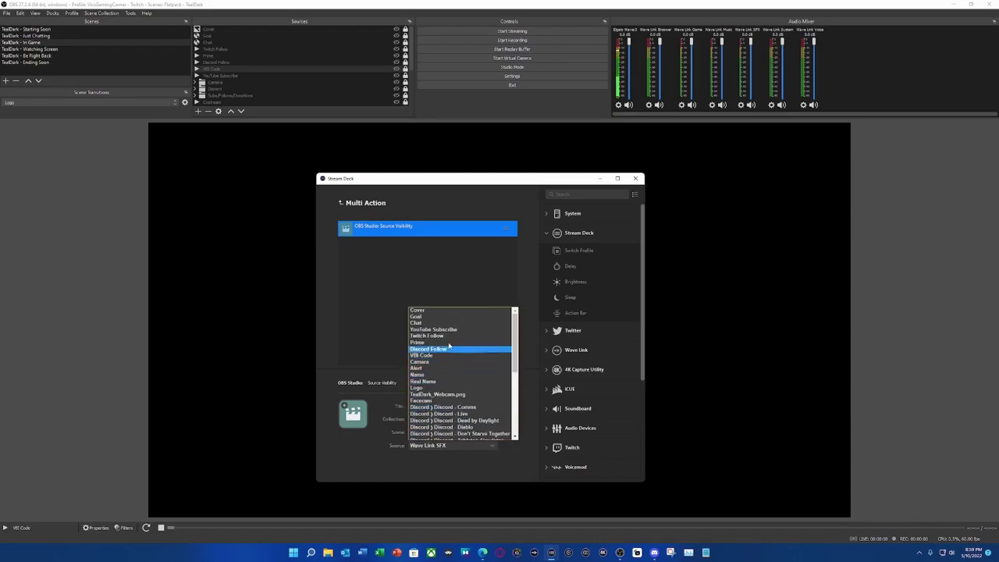
{"action": "left_click", "coordinate": [445, 336]}
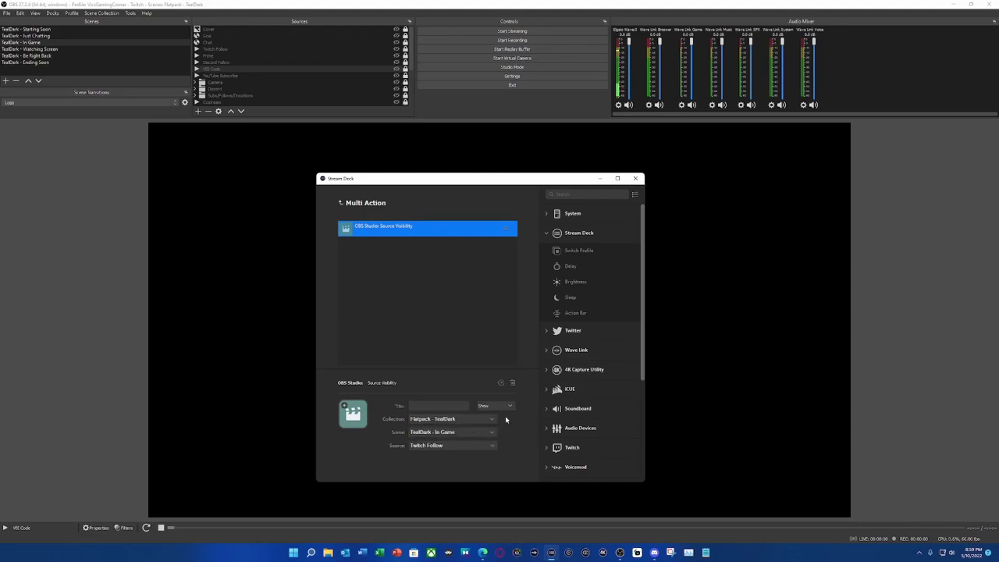
Switch to OBS Studio, show the Twitch Follow source to check its playing time, and hide it again
{"action": "left_click", "coordinate": [396, 48]}
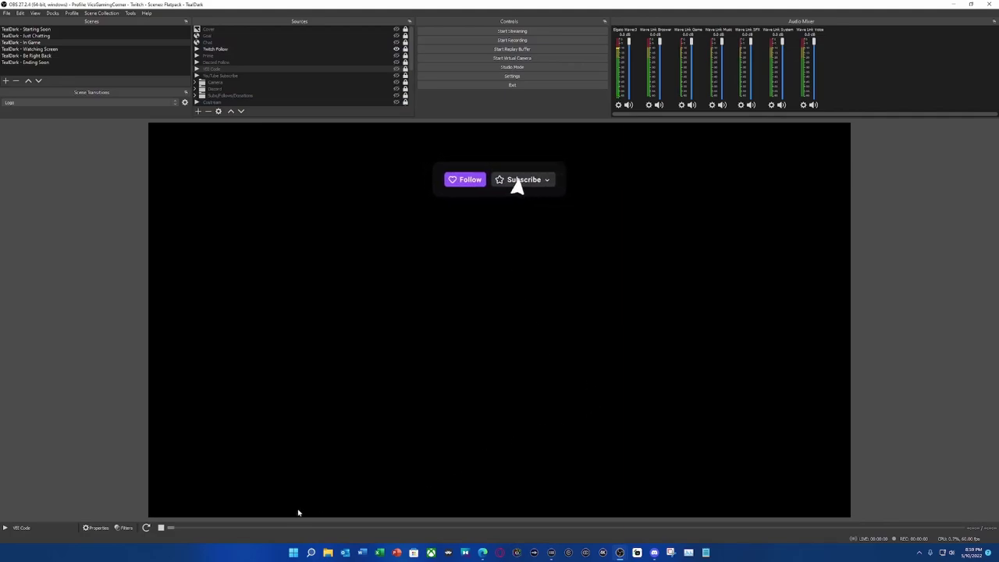
{"action": "left_click", "coordinate": [471, 218]}
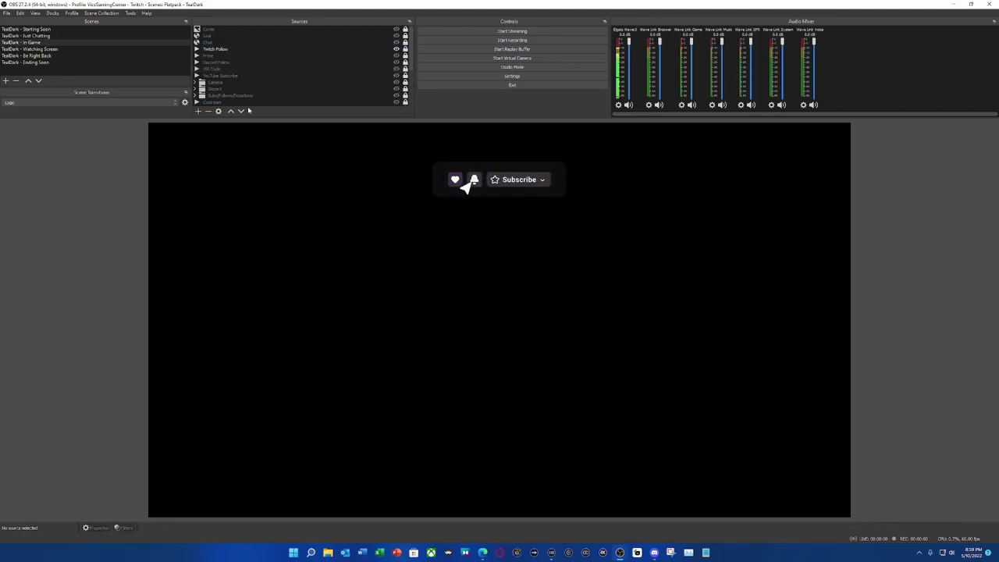
{"action": "left_click", "coordinate": [258, 50]}
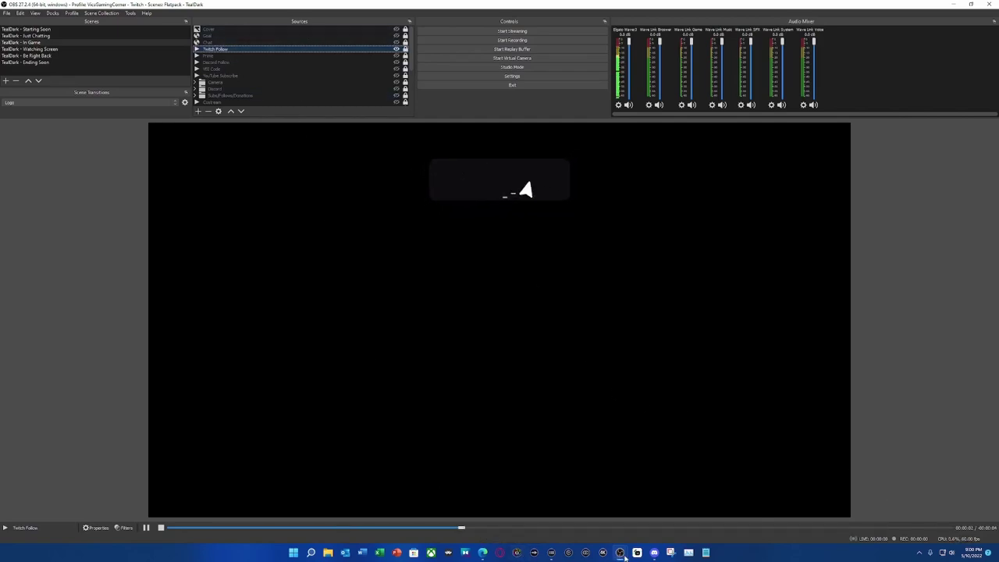
{"action": "left_click", "coordinate": [396, 48]}
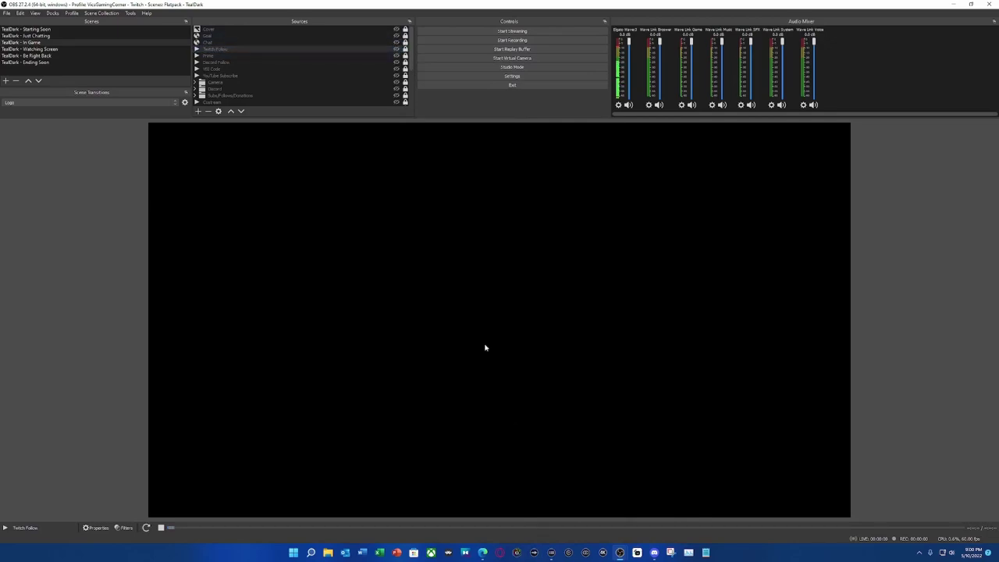
In Stream Deck, add a 6000 ms Delay followed by a copy of the Twitch Follow visibility action set to Hide
{"action": "left_click", "coordinate": [554, 555]}
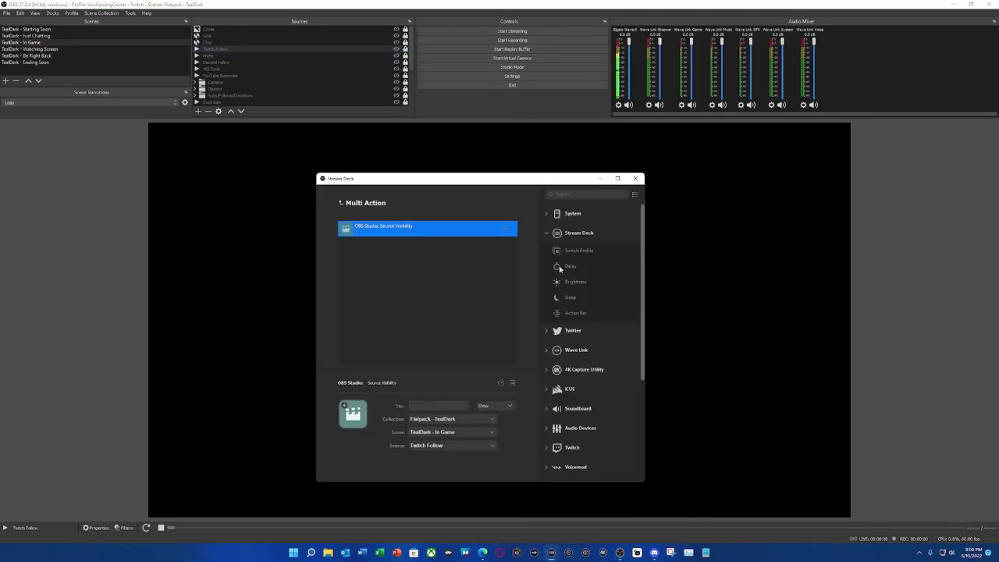
{"action": "left_click_drag", "start_coordinate": [563, 267], "coordinate": [416, 278]}
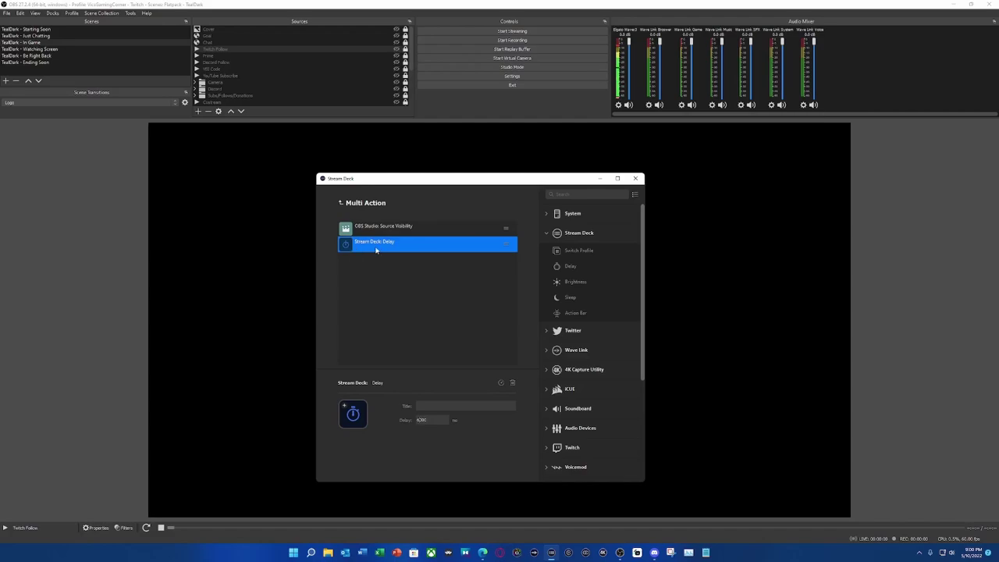
{"action": "left_click", "coordinate": [431, 233]}
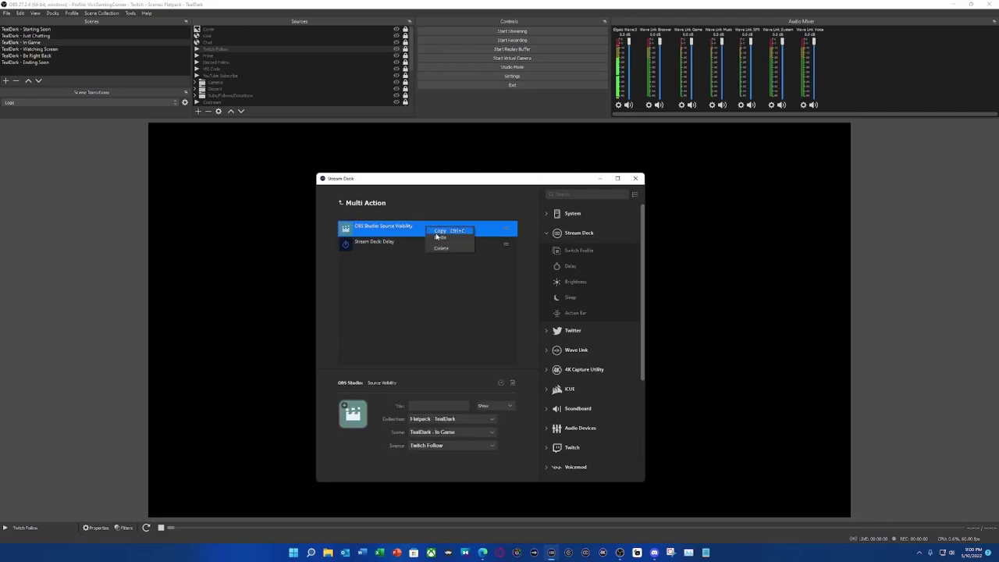
{"action": "left_click", "coordinate": [358, 262]}
{"action": "right_click", "coordinate": [357, 261]}
{"action": "left_click", "coordinate": [370, 270]}
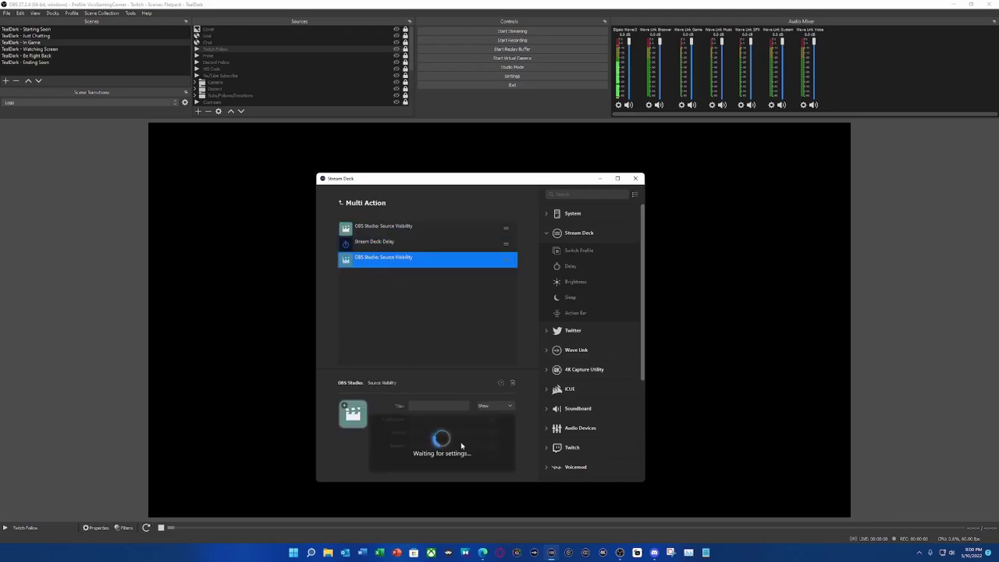
{"action": "left_click", "coordinate": [493, 406]}
{"action": "left_click", "coordinate": [498, 421]}
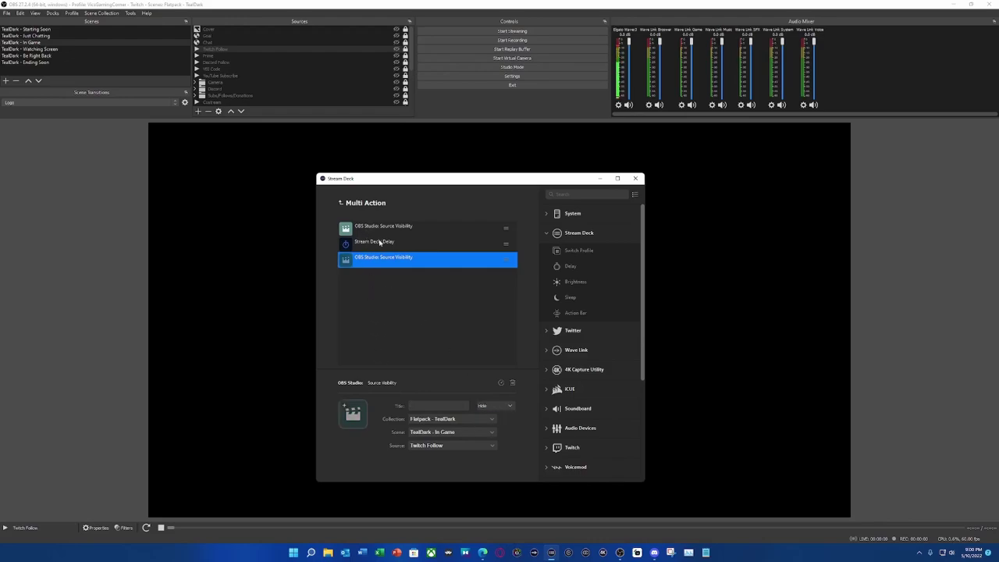
Title both Source Visibility actions "Twitch" and the Delay between them "6 sec"
{"action": "left_click", "coordinate": [381, 227]}
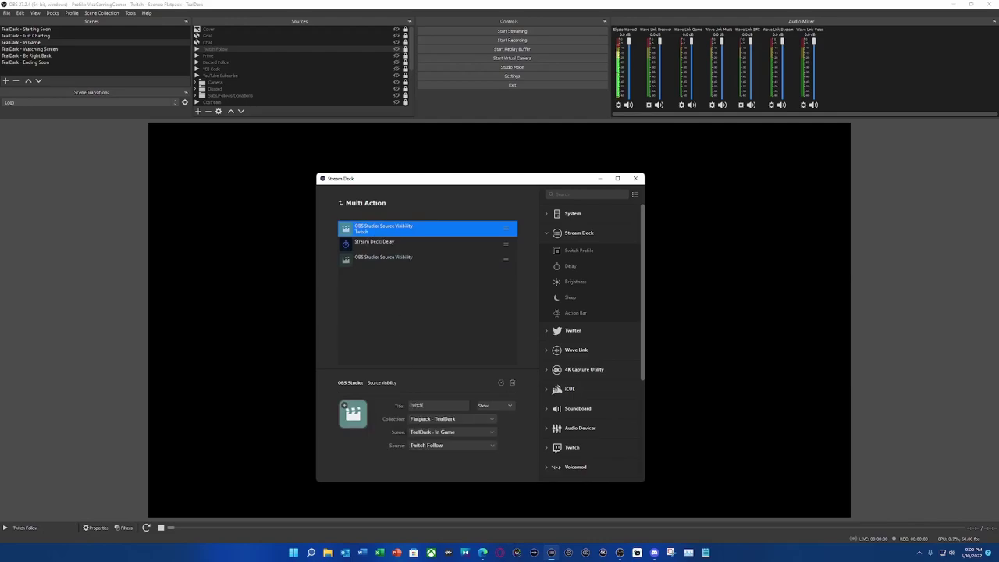
{"action": "left_click", "coordinate": [375, 260]}
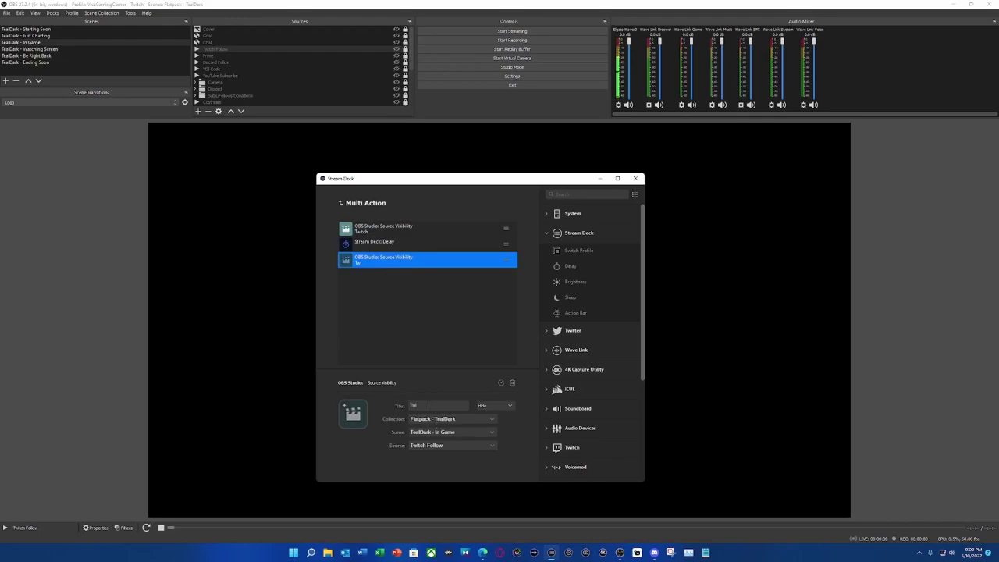
{"action": "left_click", "coordinate": [374, 245]}
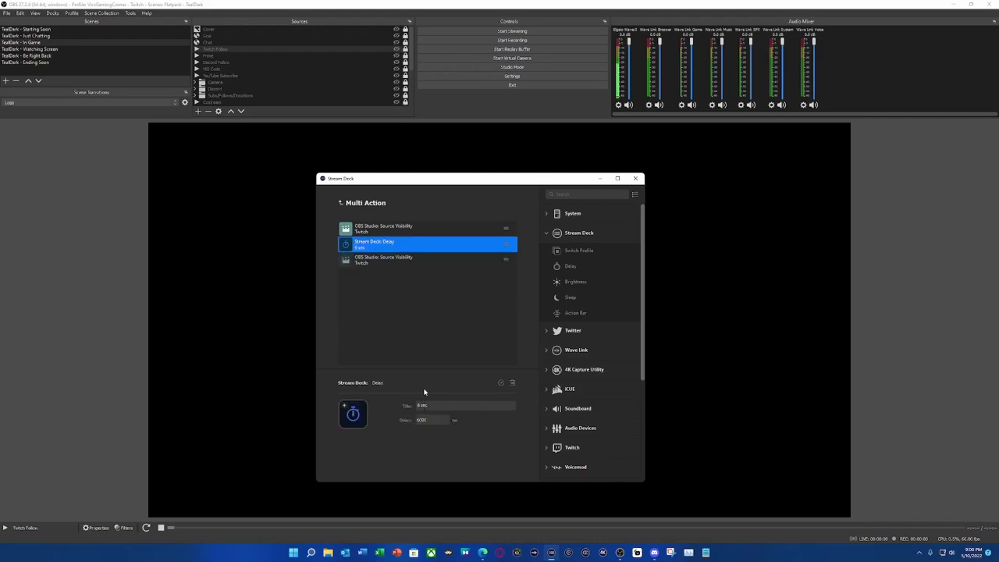
Add a 2000 ms Delay titled "2 sec" at the end of the Multi Action
{"action": "left_click", "coordinate": [373, 260]}
{"action": "left_click_drag", "start_coordinate": [570, 266], "coordinate": [399, 288]}
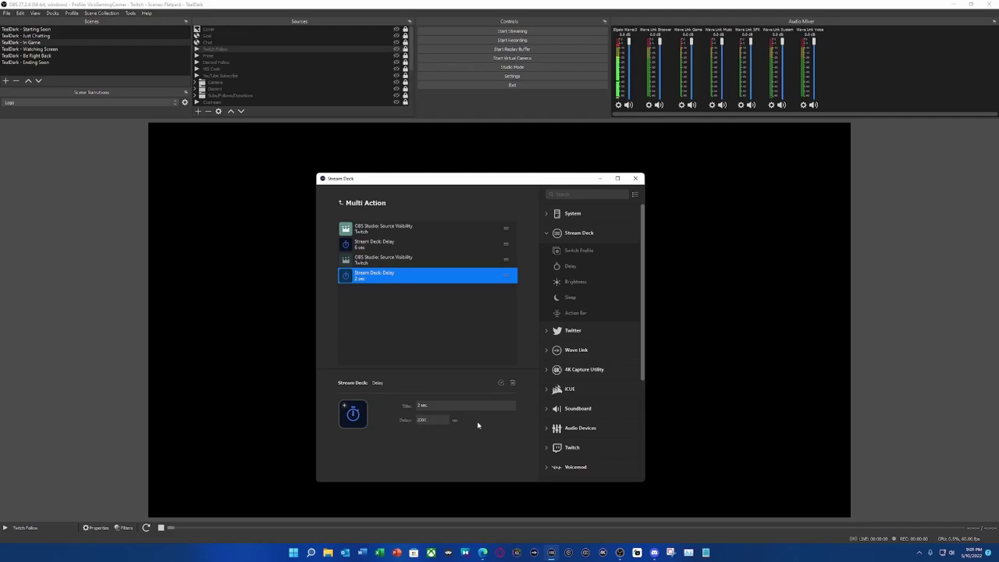
{"action": "left_click", "coordinate": [418, 314]}
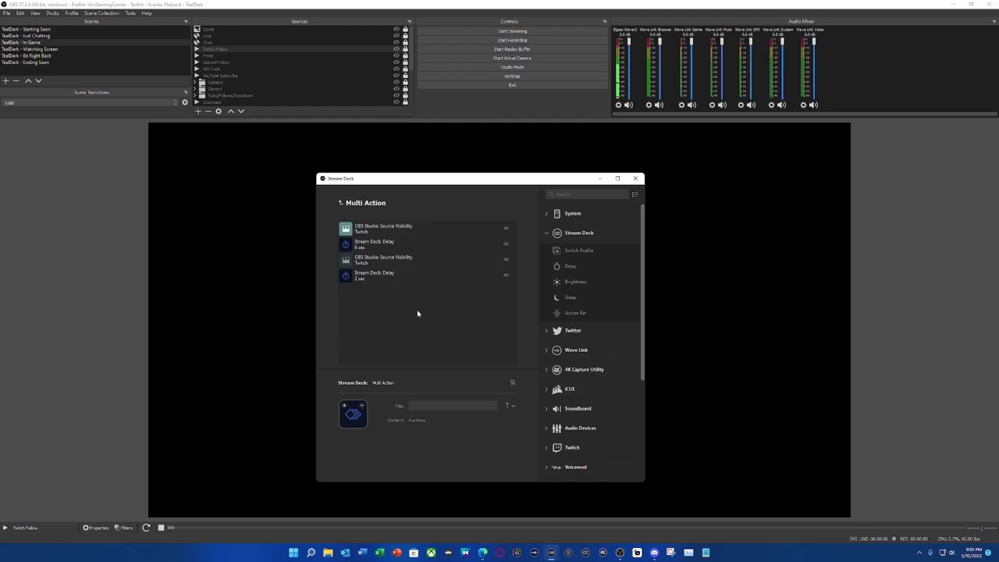
Duplicate the hiding Twitch Source Visibility action to the end of the Multi Action, below the 2-second Delay
{"action": "left_click", "coordinate": [383, 271]}
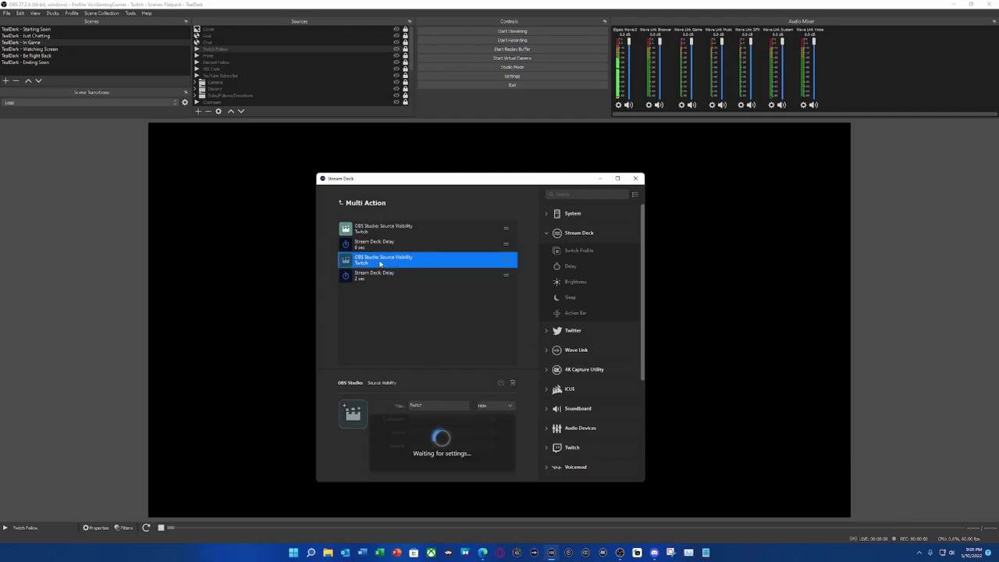
{"action": "right_click", "coordinate": [385, 269]}
{"action": "left_click", "coordinate": [387, 269]}
{"action": "right_click", "coordinate": [358, 295]}
{"action": "left_click", "coordinate": [368, 306]}
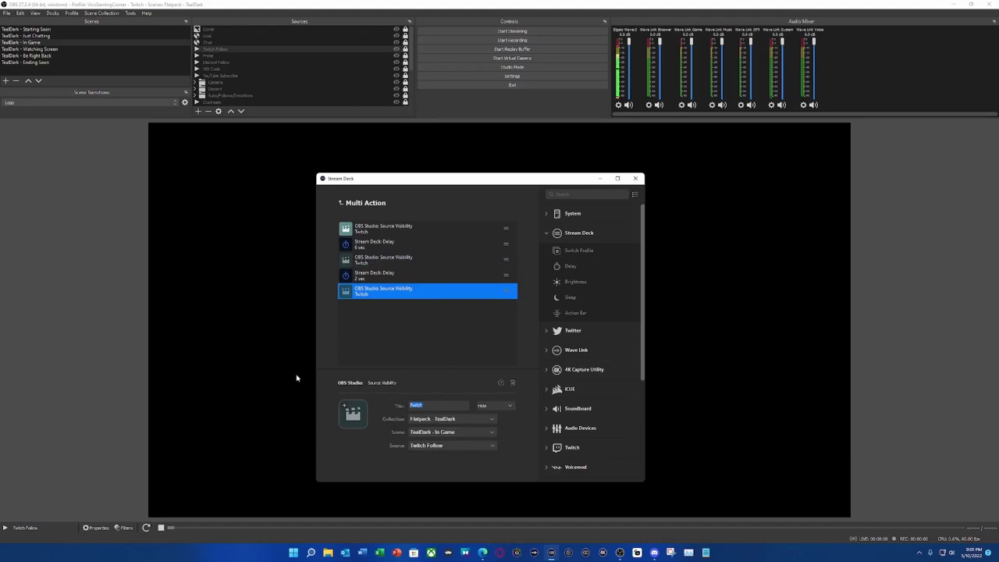
Title the duplicated Source Visibility action "Prime", set it to Show, and choose Prime as its source
{"action": "type", "text": "H"}
{"action": "left_click", "coordinate": [493, 404]}
{"action": "left_click", "coordinate": [491, 417]}
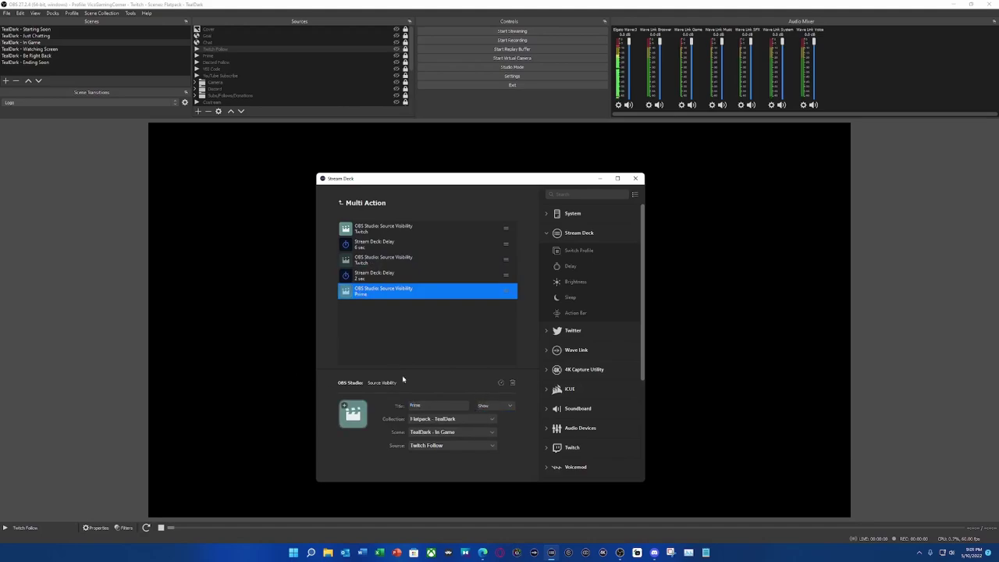
{"action": "left_click", "coordinate": [442, 447]}
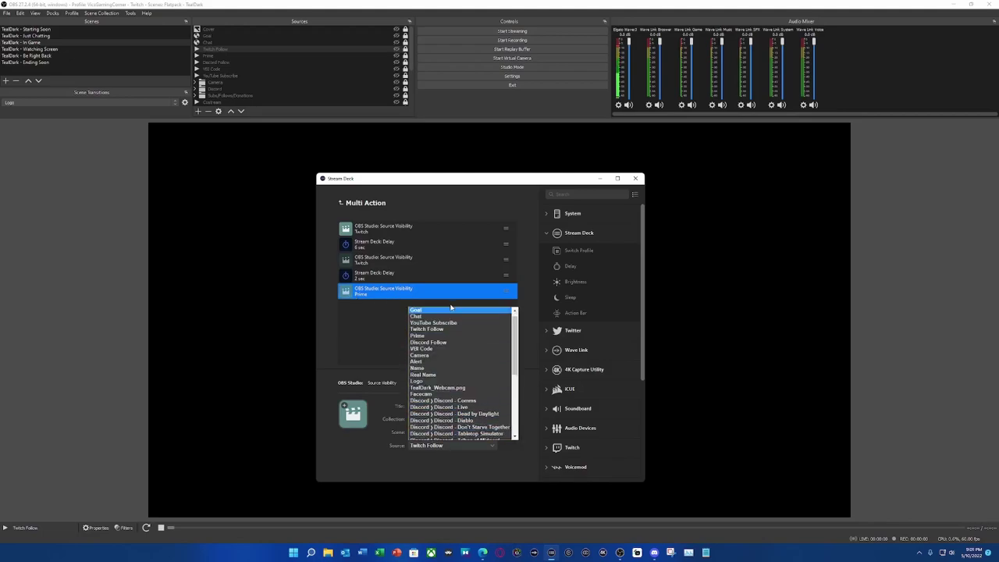
{"action": "left_click", "coordinate": [419, 337]}
{"action": "left_click", "coordinate": [373, 334]}
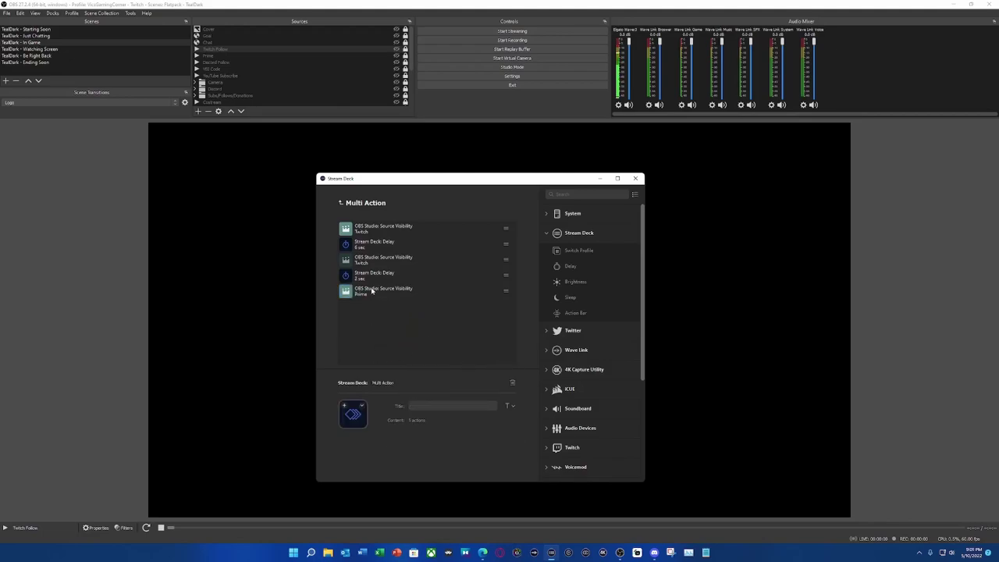
Show the Prime source in OBS Studio to check its playing time, and hide it again
{"action": "left_click", "coordinate": [239, 56]}
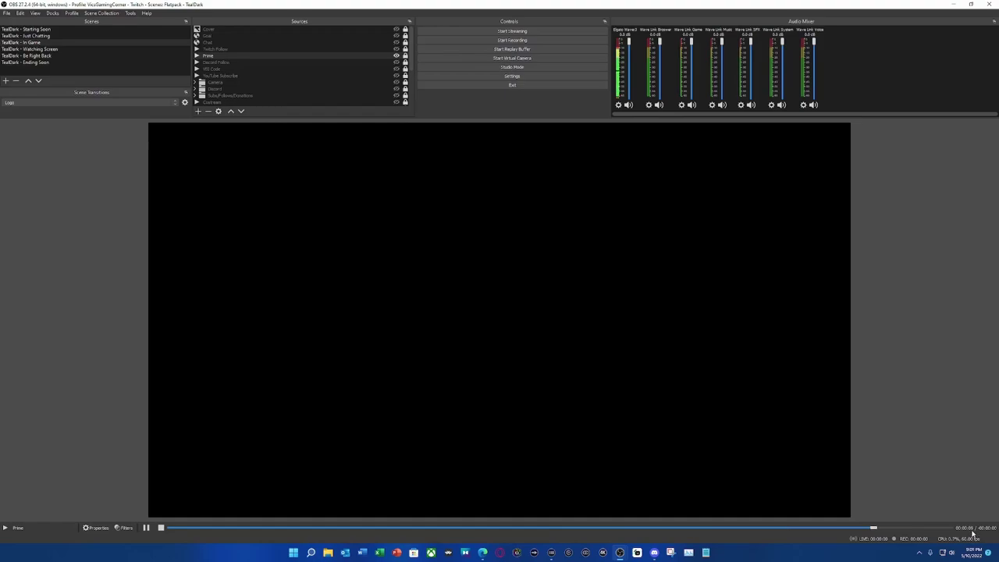
{"action": "left_click", "coordinate": [559, 556]}
{"action": "left_click", "coordinate": [574, 398]}
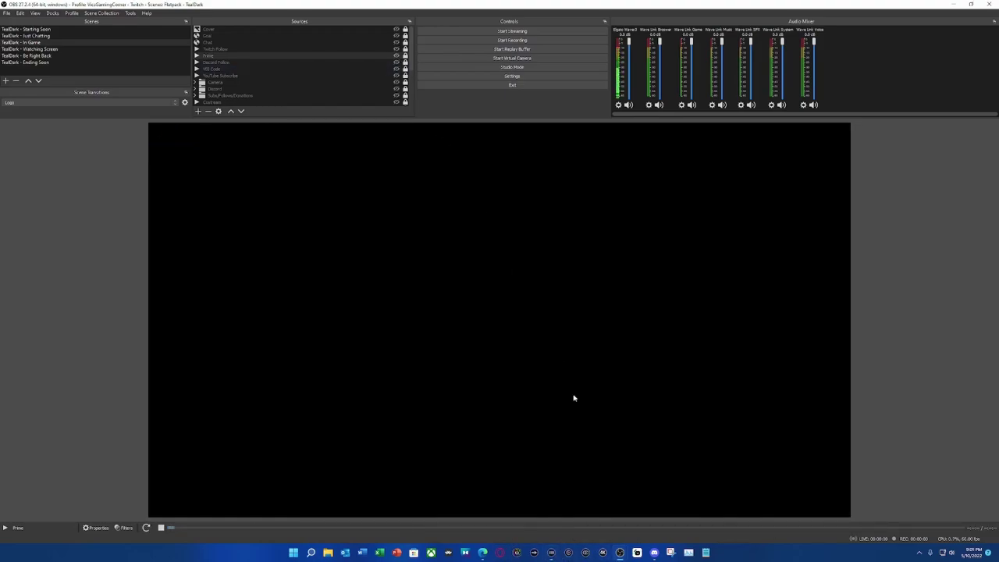
Return to Stream Deck and add a 9000 ms Delay titled "9 sec" after the Prime visibility action
{"action": "left_click", "coordinate": [556, 553]}
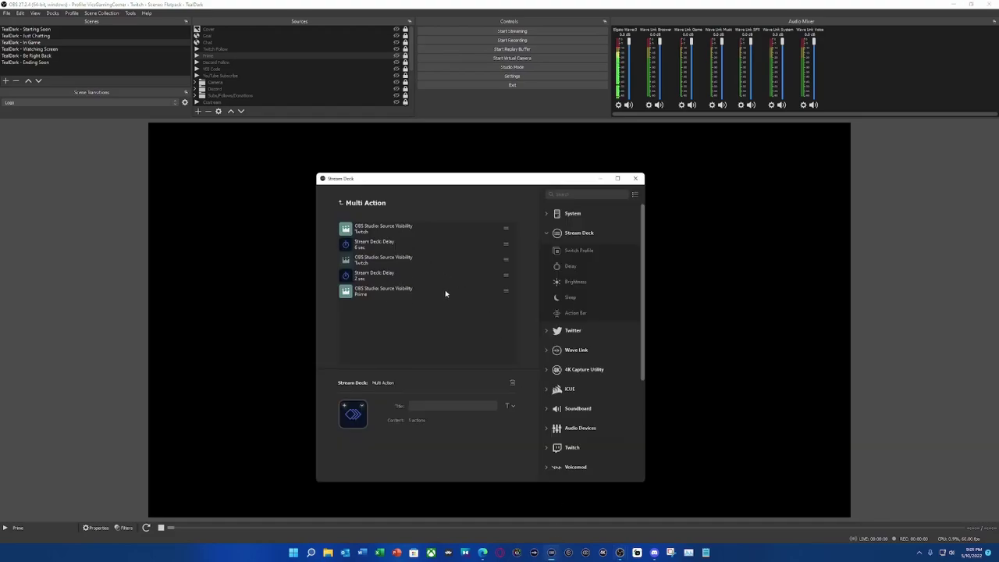
{"action": "left_click_drag", "start_coordinate": [570, 276], "coordinate": [420, 311]}
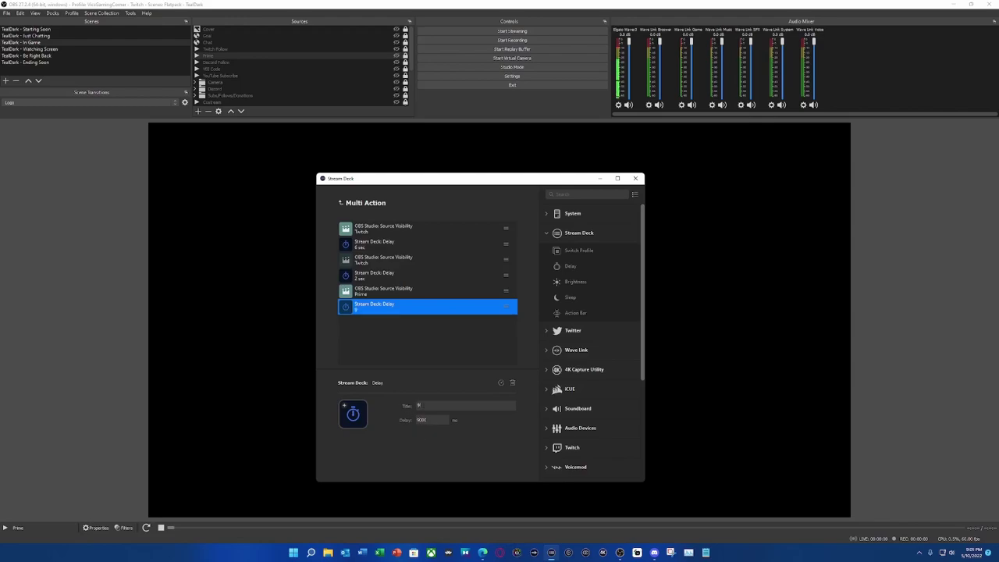
Duplicate the Prime Source Visibility action to the end of the Multi Action, below the 9-second Delay
{"action": "left_click", "coordinate": [411, 295]}
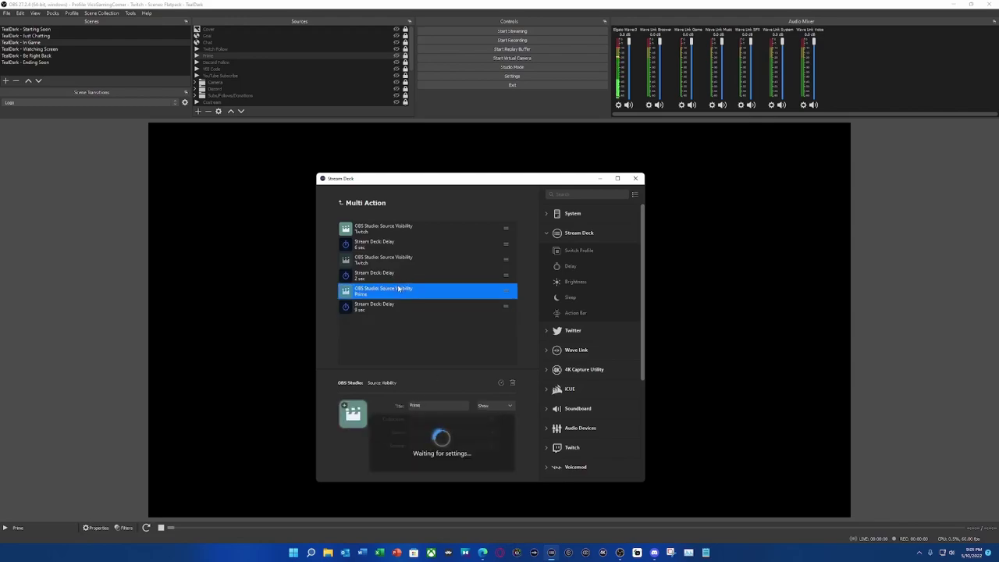
{"action": "right_click", "coordinate": [404, 288]}
{"action": "left_click", "coordinate": [422, 291]}
{"action": "right_click", "coordinate": [353, 323]}
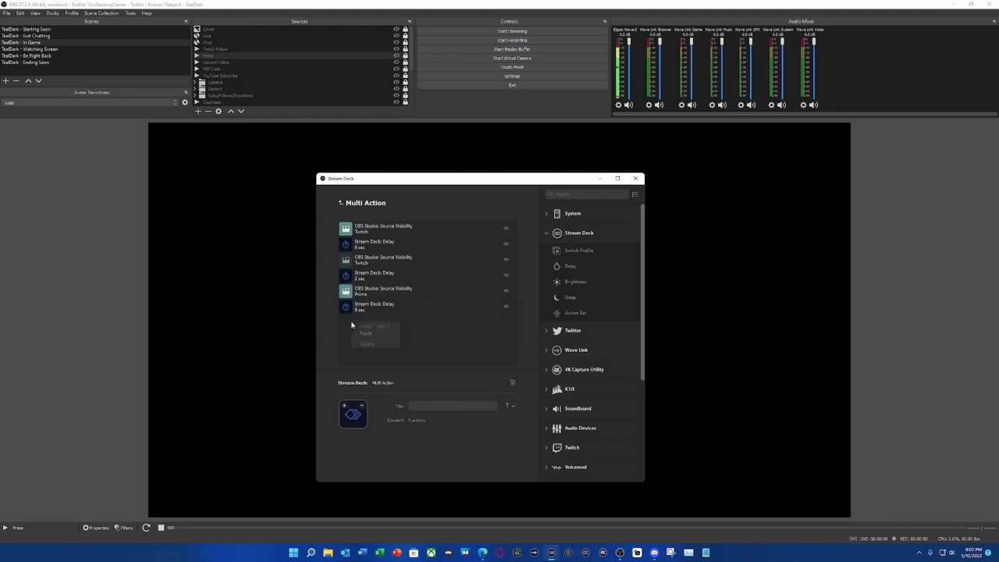
{"action": "left_click", "coordinate": [363, 332]}
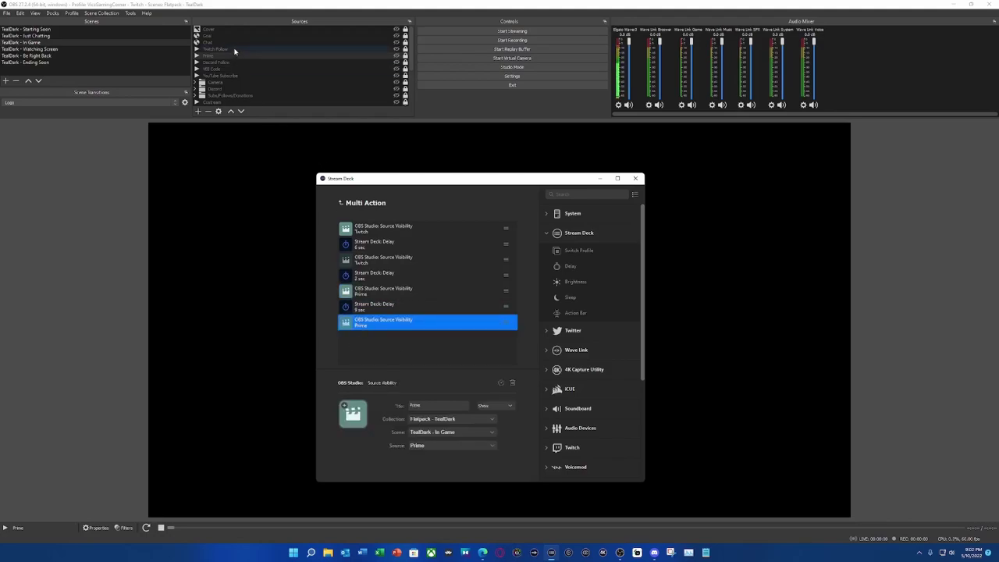
Preview the Twitch Follow and Prime sources playing at the same time in OBS Studio, and hide both again
{"action": "left_click", "coordinate": [358, 48]}
{"action": "left_click", "coordinate": [396, 48]}
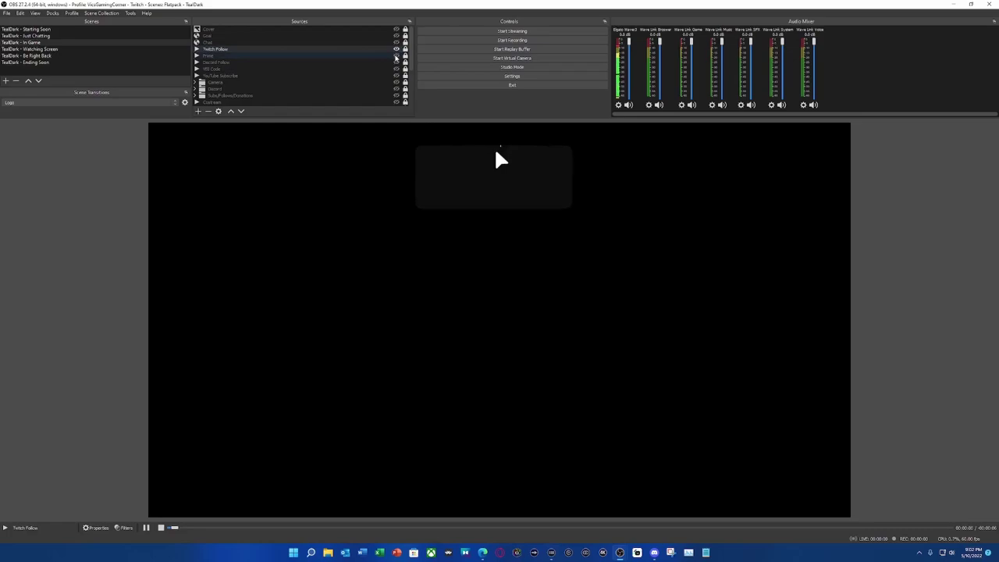
{"action": "left_click", "coordinate": [396, 56]}
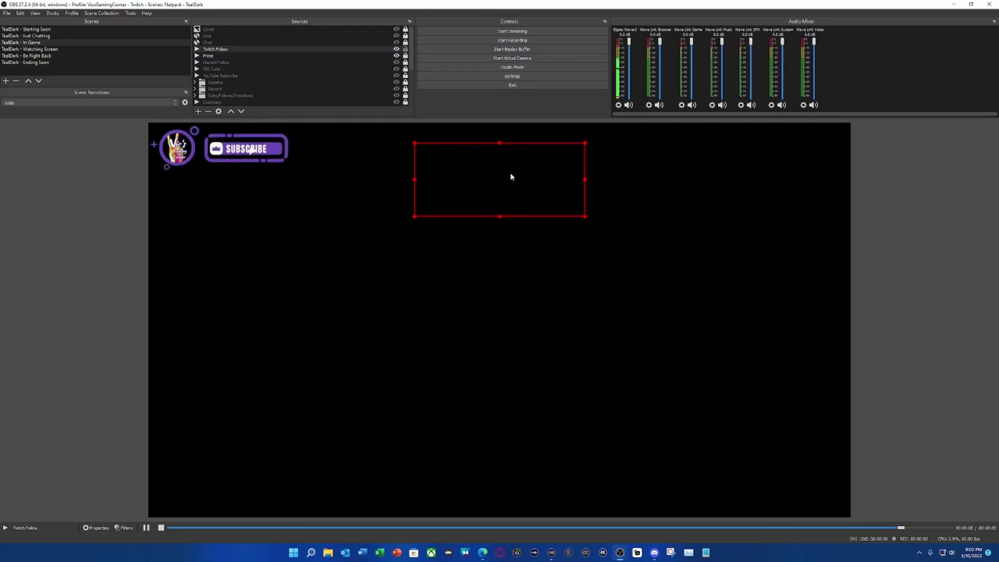
{"action": "left_click", "coordinate": [395, 56]}
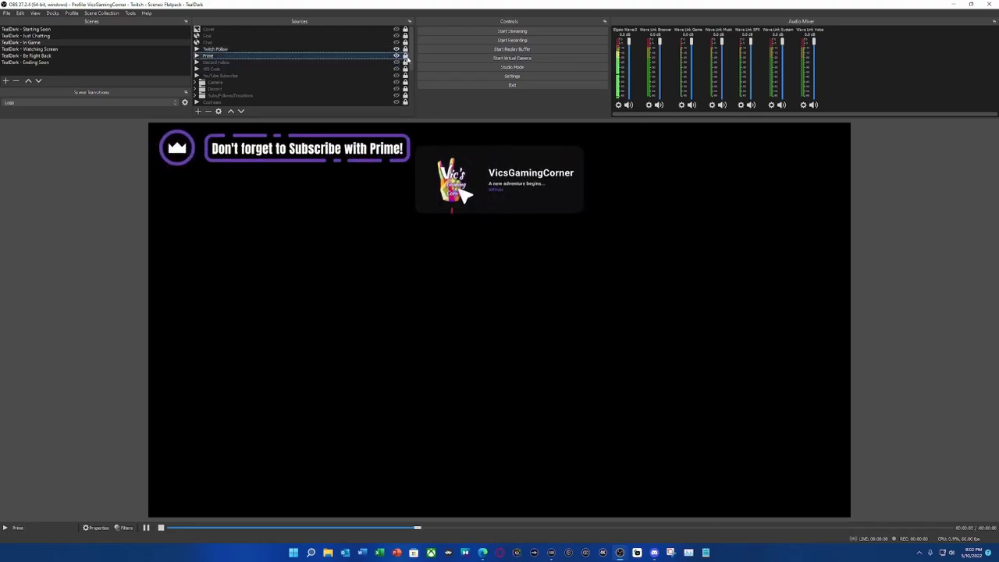
{"action": "left_click", "coordinate": [374, 154]}
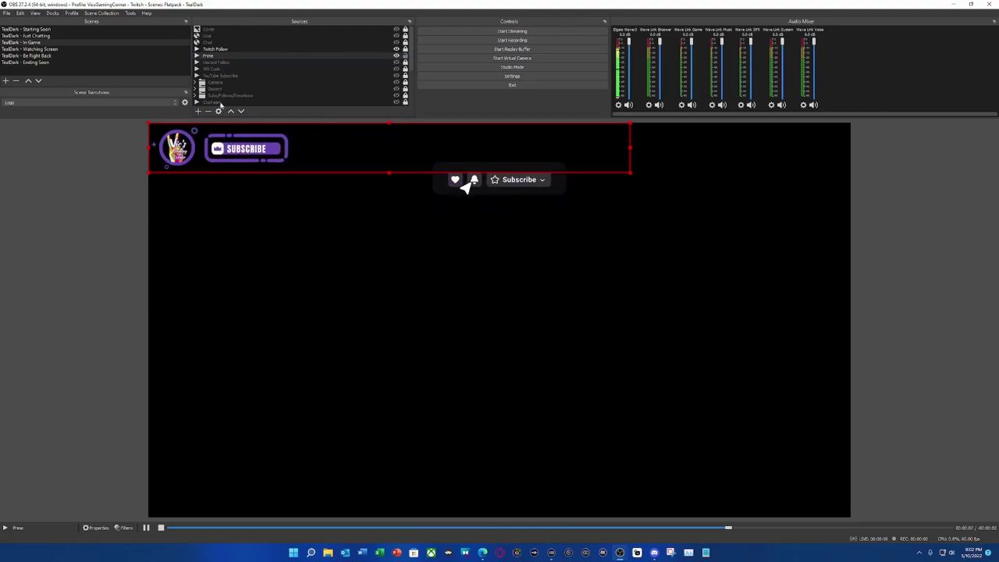
{"action": "left_click", "coordinate": [370, 64]}
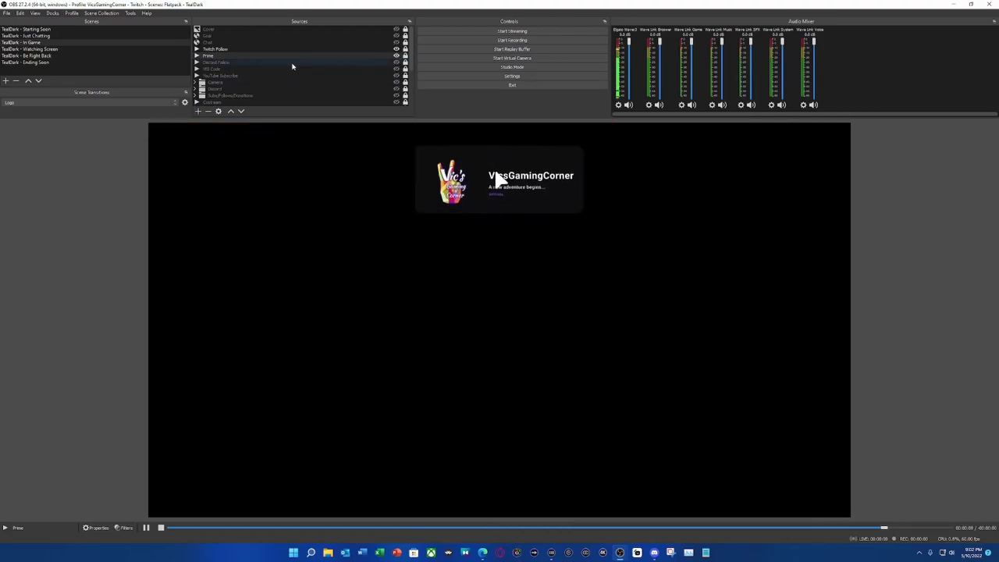
{"action": "left_click", "coordinate": [292, 64]}
{"action": "left_click", "coordinate": [395, 55]}
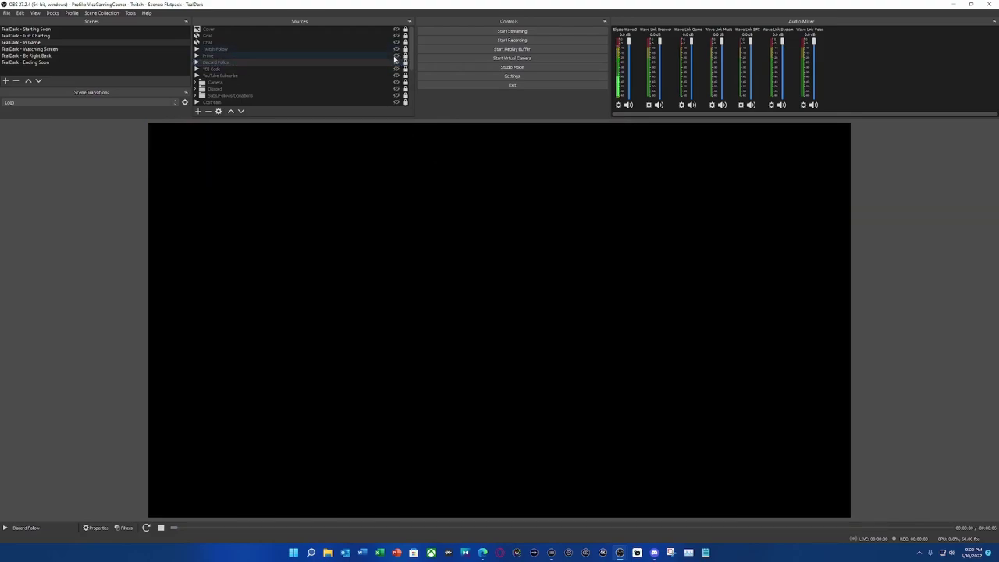
Show the Discord Follow source to check its playing time, and hide it again
{"action": "left_click", "coordinate": [395, 62]}
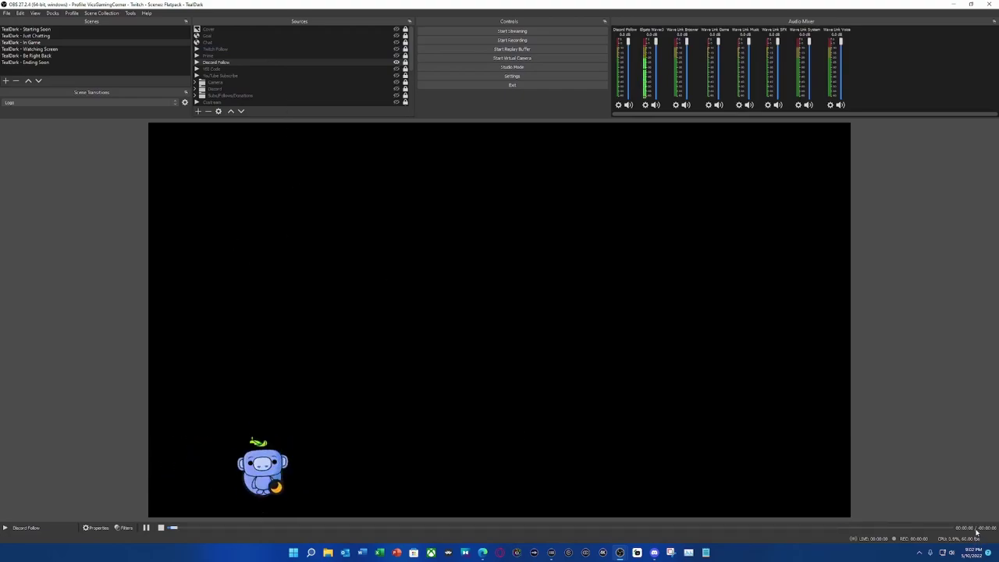
{"action": "left_click", "coordinate": [396, 62]}
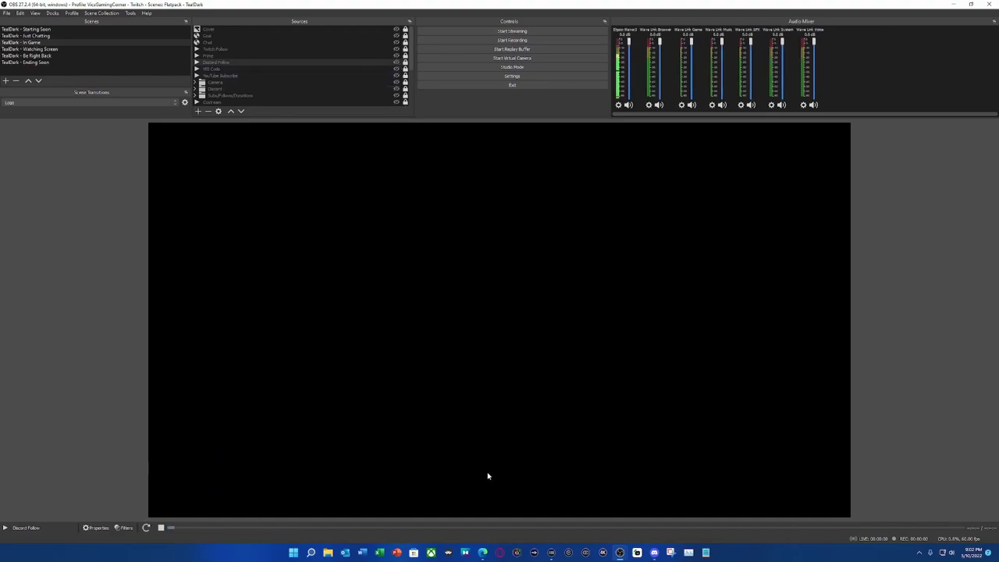
Return to Stream Deck and set the duplicated Prime visibility action at the end of the Multi Action to Hide
{"action": "left_click", "coordinate": [551, 552]}
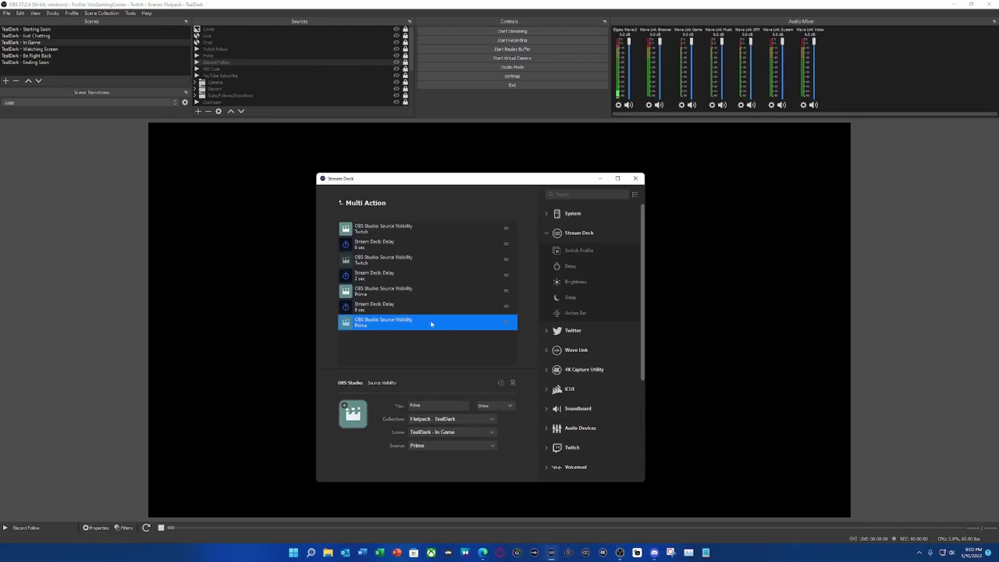
{"action": "left_click", "coordinate": [379, 340]}
{"action": "left_click", "coordinate": [367, 321]}
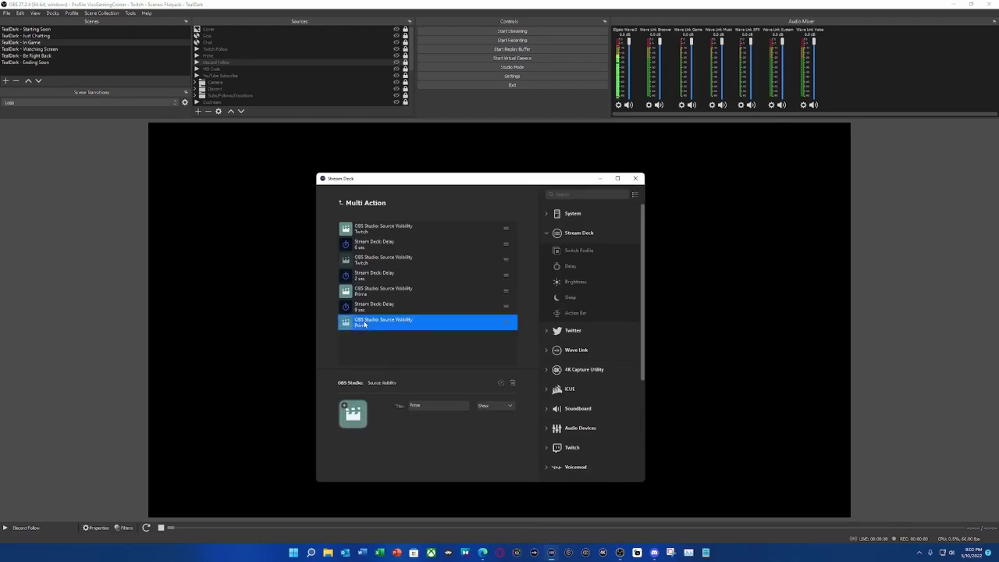
{"action": "left_click", "coordinate": [366, 297]}
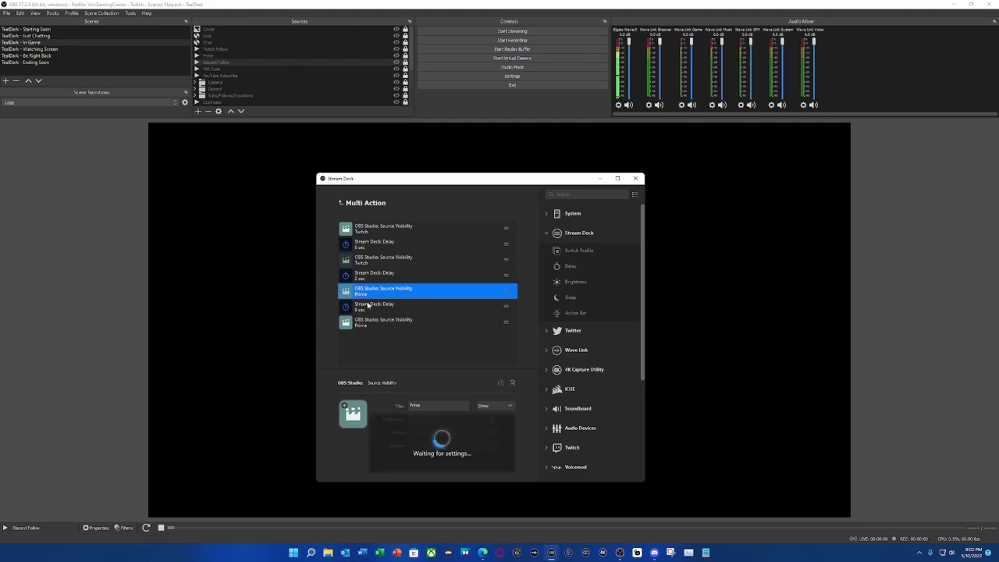
{"action": "left_click", "coordinate": [369, 311]}
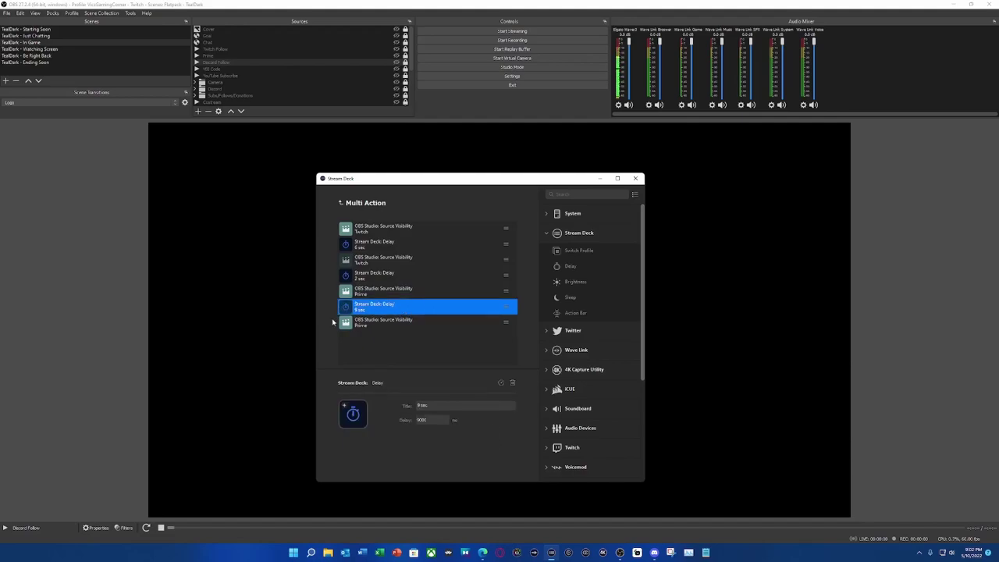
{"action": "left_click", "coordinate": [404, 327]}
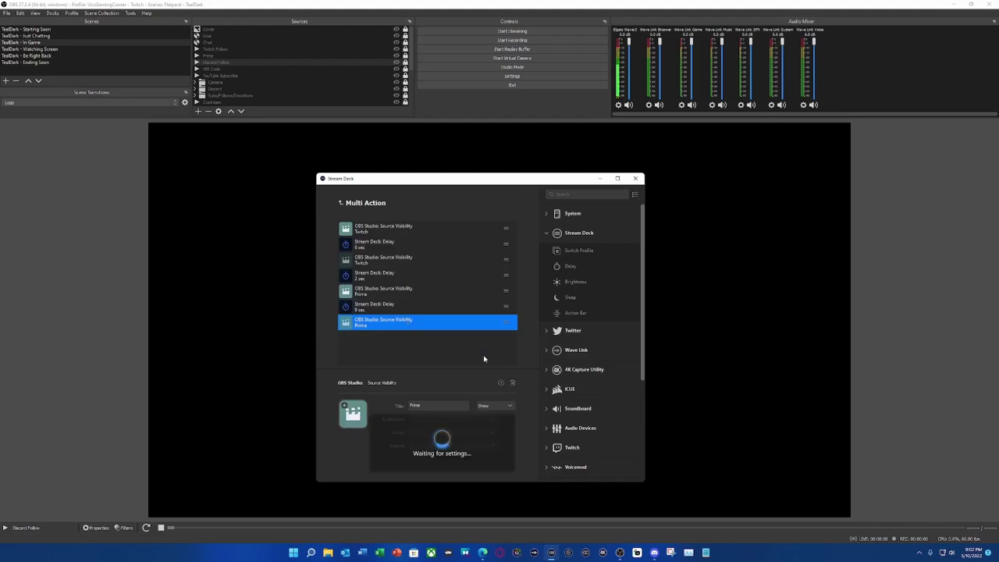
{"action": "left_click", "coordinate": [506, 406]}
{"action": "left_click", "coordinate": [492, 423]}
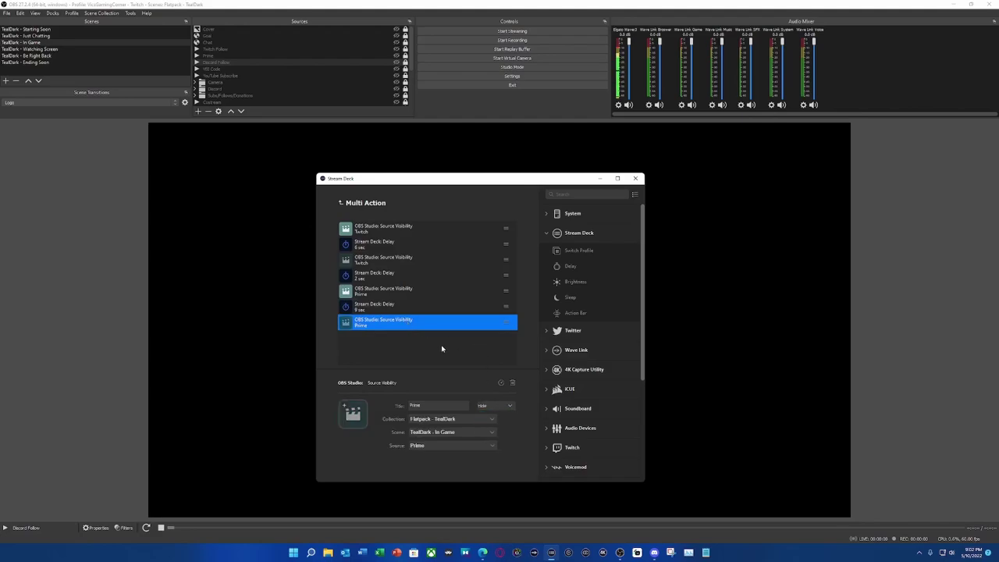
Add a 2000 ms Delay titled "2 sec" after the hiding Prime action, and paste a copy of that Prime action below it
{"action": "left_click", "coordinate": [430, 337]}
{"action": "left_click_drag", "start_coordinate": [560, 268], "coordinate": [382, 353]}
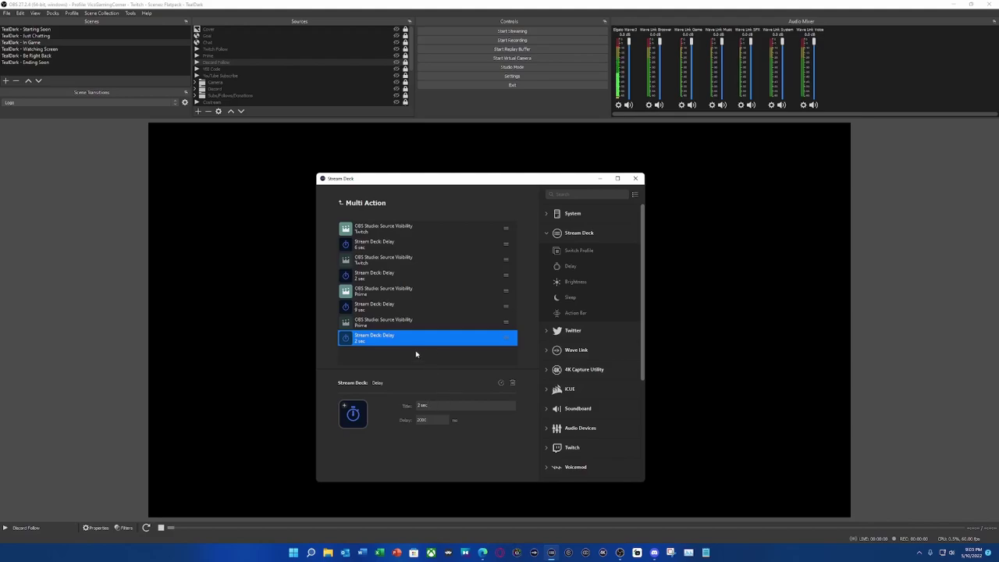
{"action": "left_click", "coordinate": [370, 328]}
{"action": "right_click", "coordinate": [376, 326]}
{"action": "left_click", "coordinate": [385, 329]}
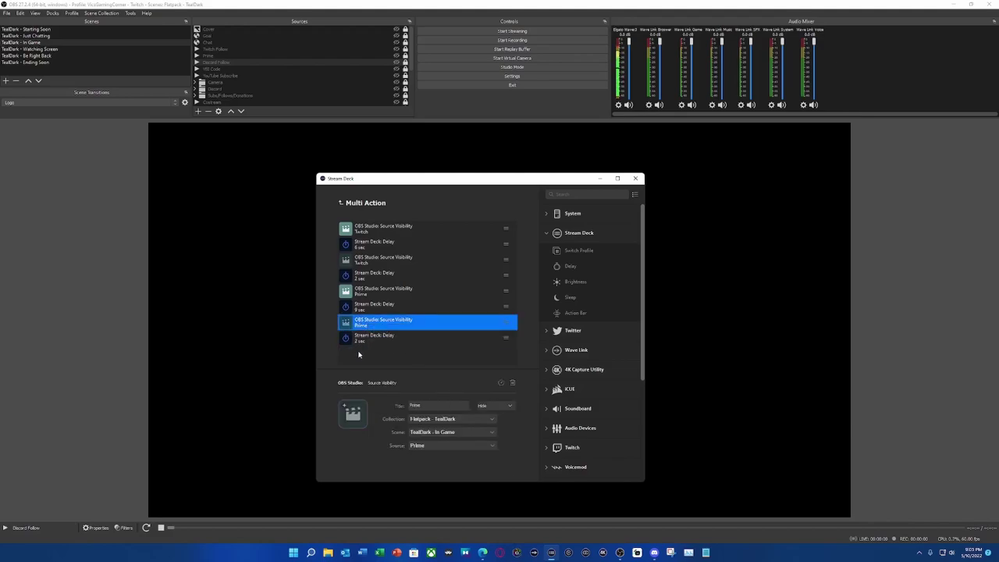
{"action": "right_click", "coordinate": [359, 354]}
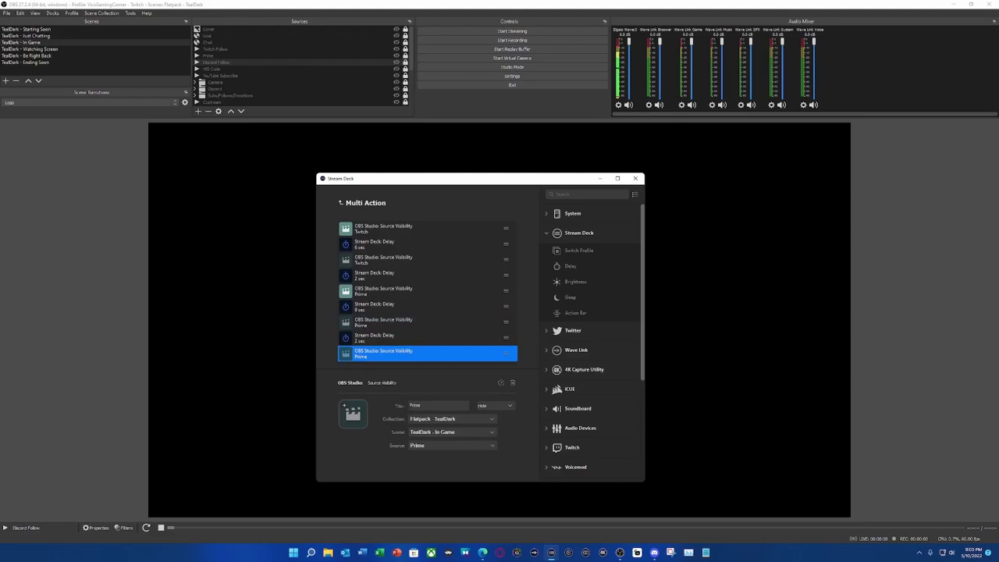
Title the copied Source Visibility action "Discord", set it to Show, and choose Discord Follow as its source
{"action": "double_click", "coordinate": [414, 405]}
{"action": "type", "text": "Discord"}
{"action": "left_click", "coordinate": [496, 405]}
{"action": "left_click", "coordinate": [492, 420]}
{"action": "left_click", "coordinate": [444, 446]}
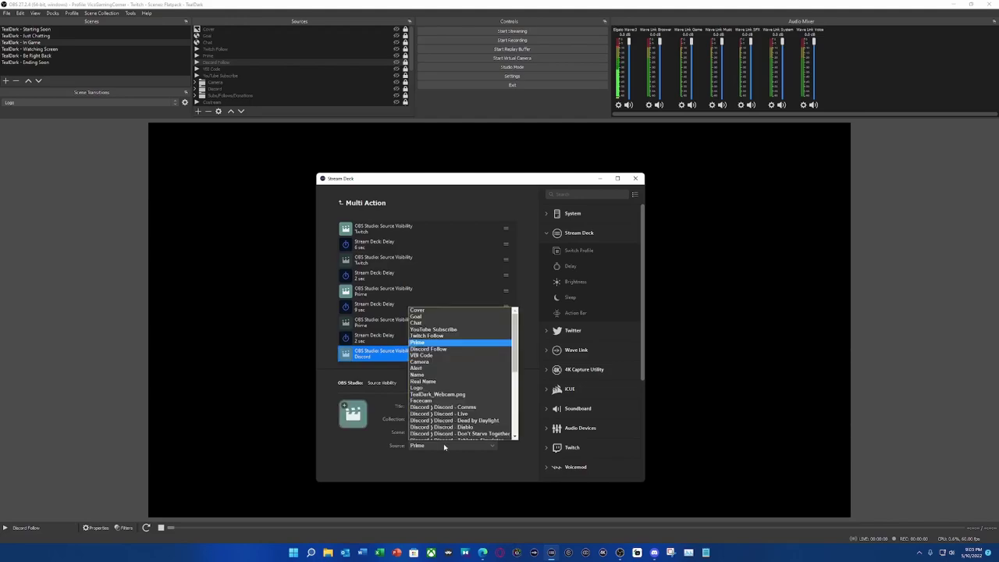
{"action": "left_click", "coordinate": [448, 349]}
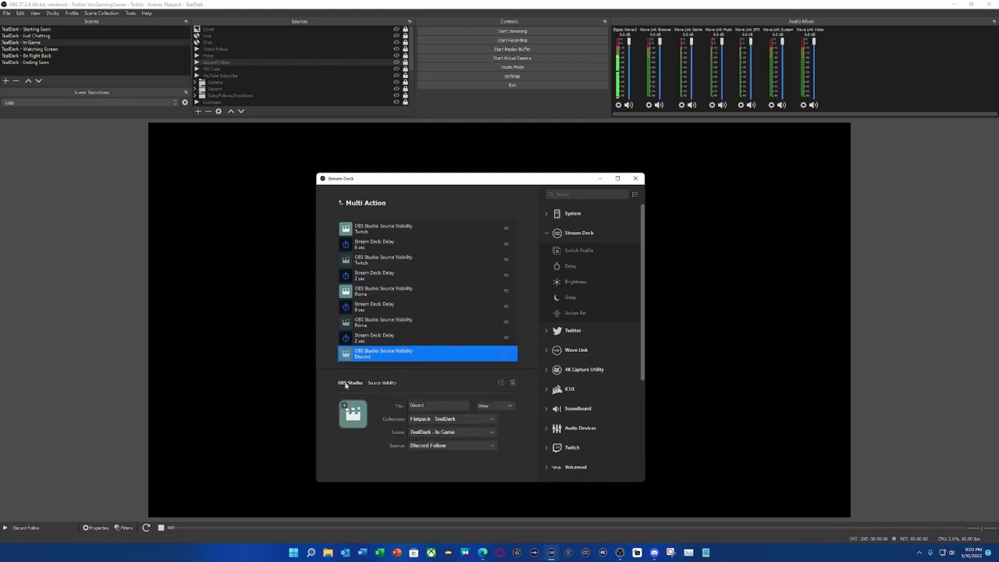
Add a 6000 ms Delay titled "6 sec" after the Discord visibility action, and place a copy of the Discord action below it
{"action": "left_click_drag", "start_coordinate": [563, 267], "coordinate": [419, 369]}
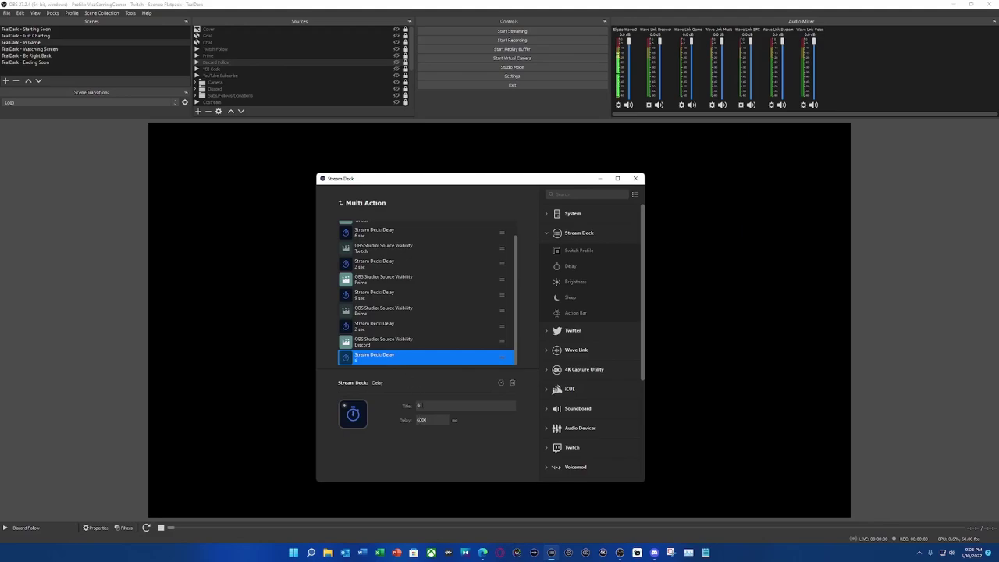
{"action": "left_click", "coordinate": [430, 339]}
{"action": "right_click", "coordinate": [387, 360]}
{"action": "left_click", "coordinate": [398, 371]}
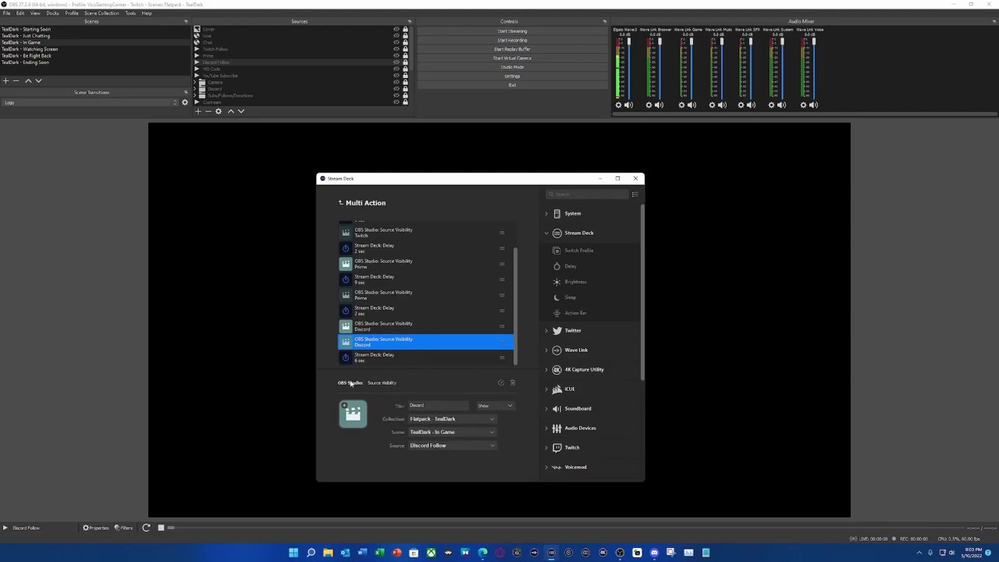
{"action": "left_click_drag", "start_coordinate": [371, 360], "coordinate": [370, 338]}
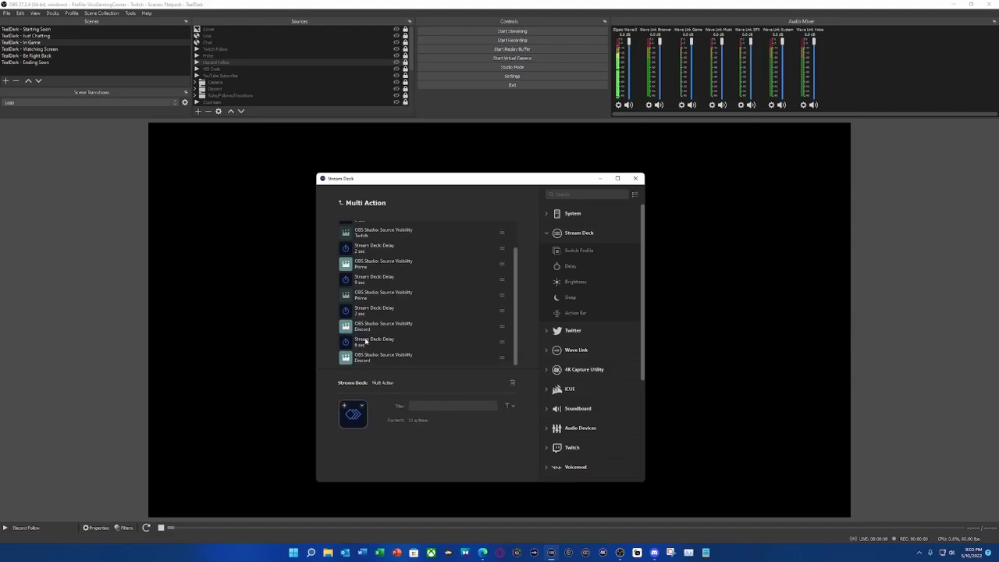
Set the copied Discord visibility action below the 6-second Delay to Hide
{"action": "left_click", "coordinate": [369, 357]}
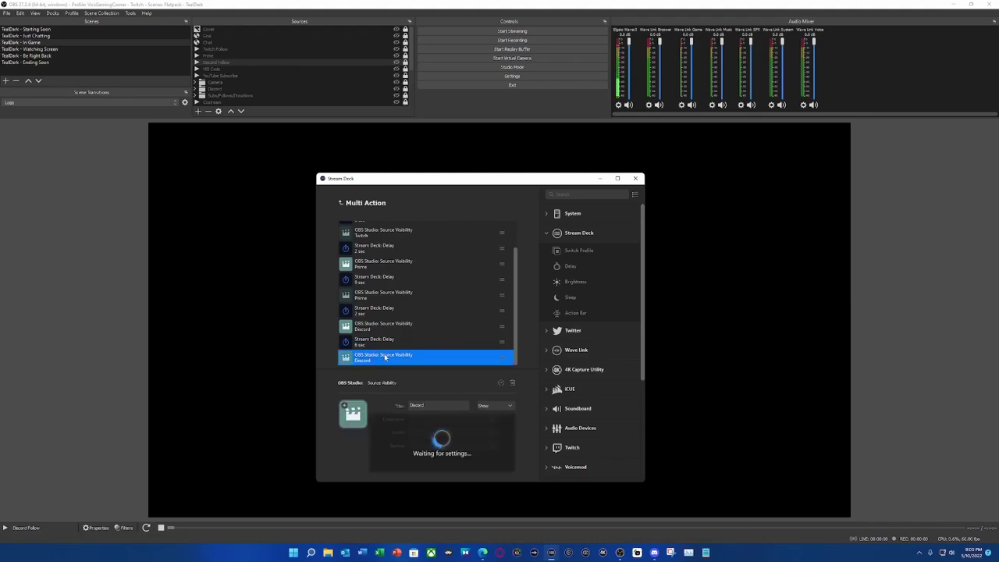
{"action": "left_click", "coordinate": [503, 407]}
{"action": "left_click", "coordinate": [491, 423]}
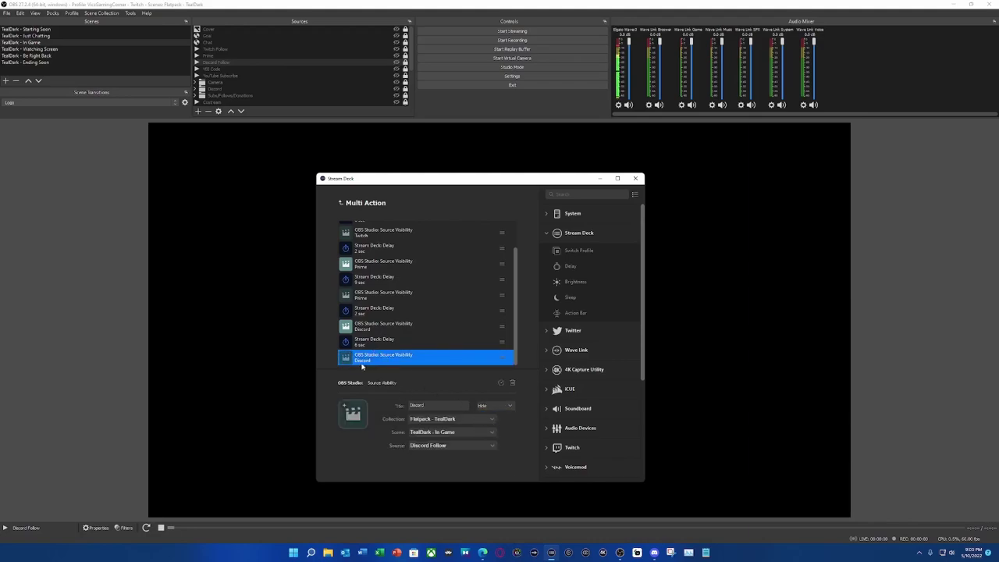
{"action": "left_click", "coordinate": [359, 345]}
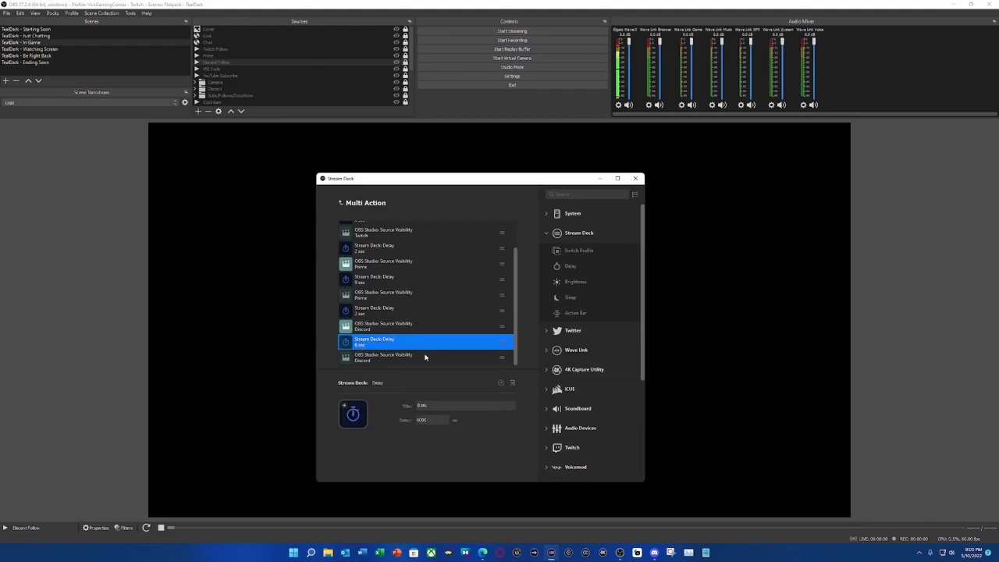
{"action": "left_click", "coordinate": [370, 361]}
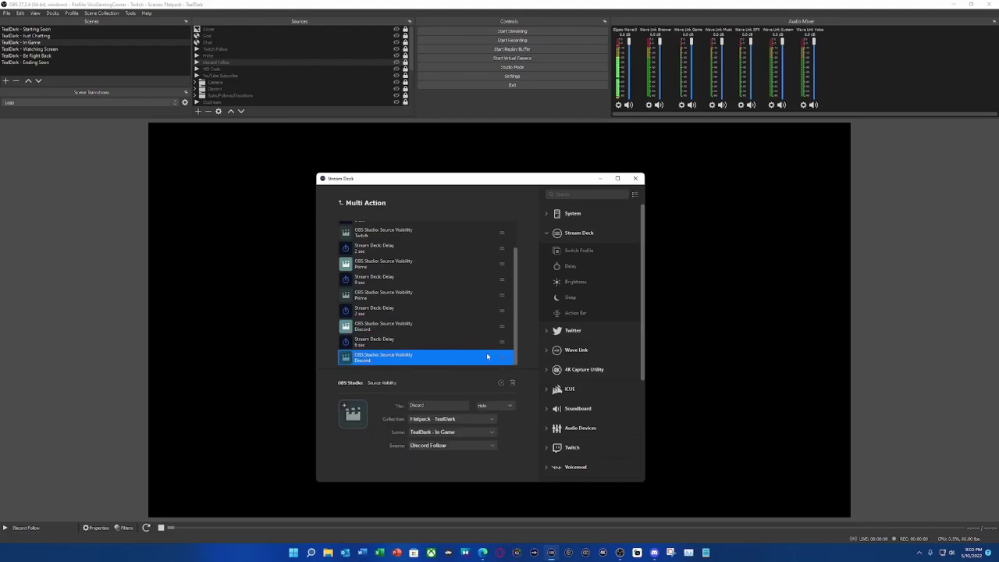
Add a 2000 ms Delay titled "2 sec" after the hiding Discord visibility action
{"action": "left_click_drag", "start_coordinate": [558, 269], "coordinate": [424, 363]}
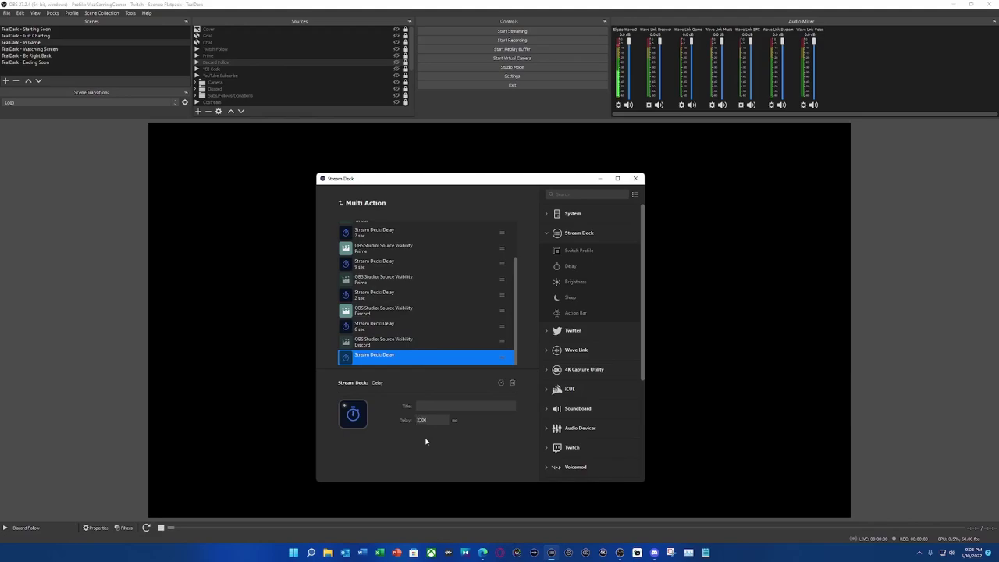
{"action": "type", "text": "2 sec"}
{"action": "key", "text": "BackSpace"}
{"action": "key", "text": "BackSpace"}
{"action": "key", "text": "BackSpace"}
{"action": "key", "text": "BackSpace"}
{"action": "key", "text": "BackSpace"}
Duplicate the hiding Discord Source Visibility action to the end of the Multi Action, below the last 2-second Delay
{"action": "left_click", "coordinate": [387, 342]}
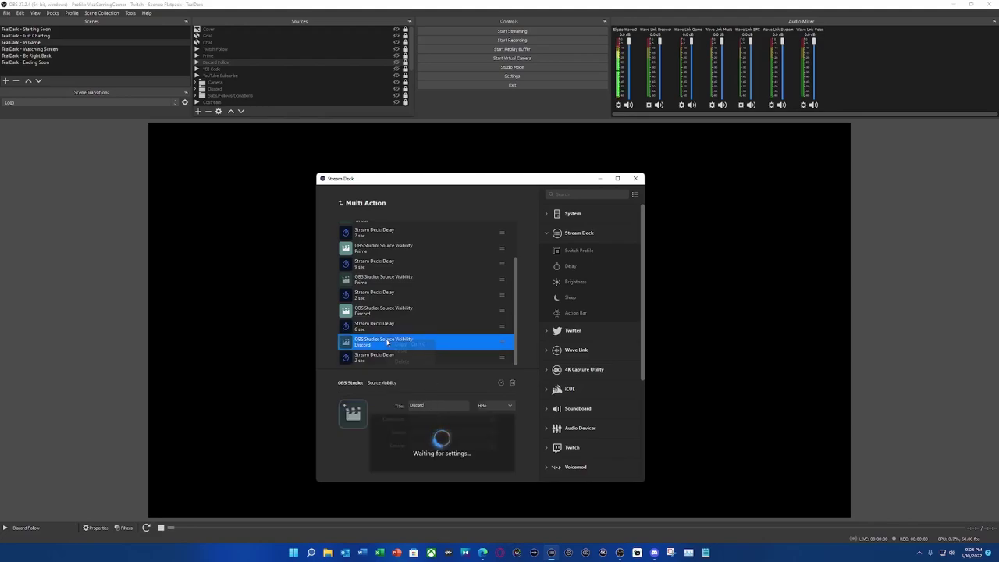
{"action": "left_click", "coordinate": [388, 361]}
{"action": "right_click", "coordinate": [393, 363]}
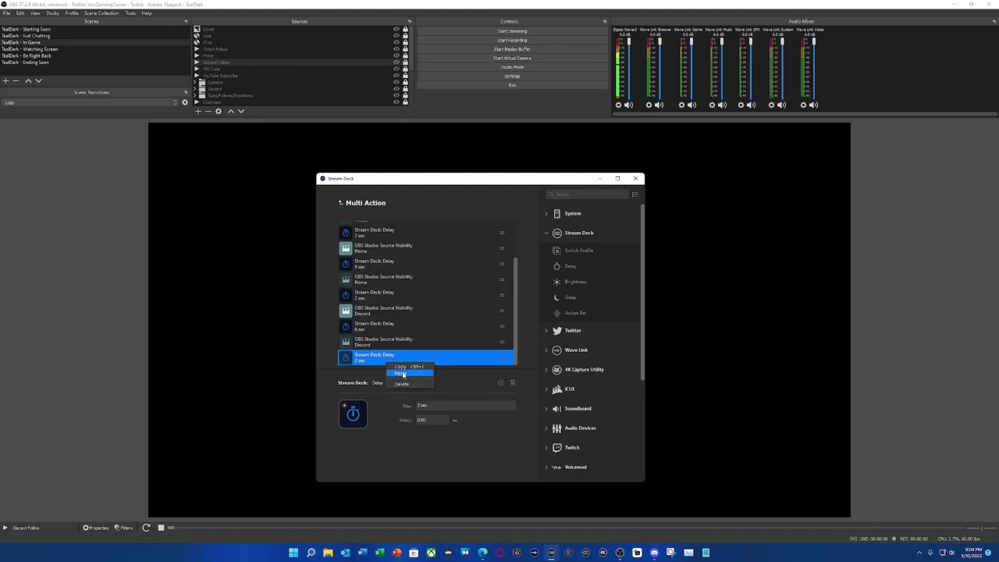
{"action": "left_click", "coordinate": [401, 373]}
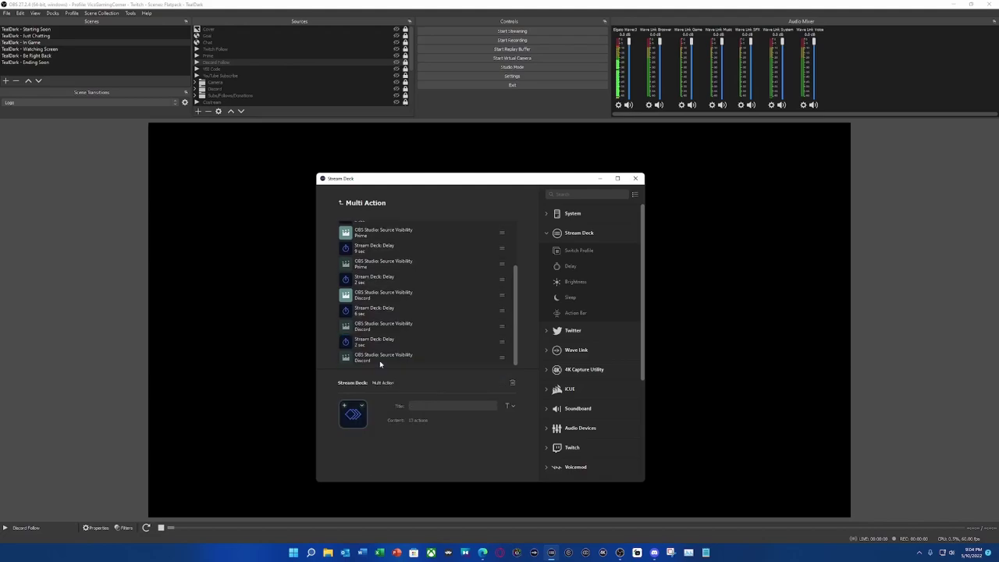
Retitle the last Discord visibility action "VBI Code", set it to Show, and choose VBI Code as its source
{"action": "left_click", "coordinate": [378, 358]}
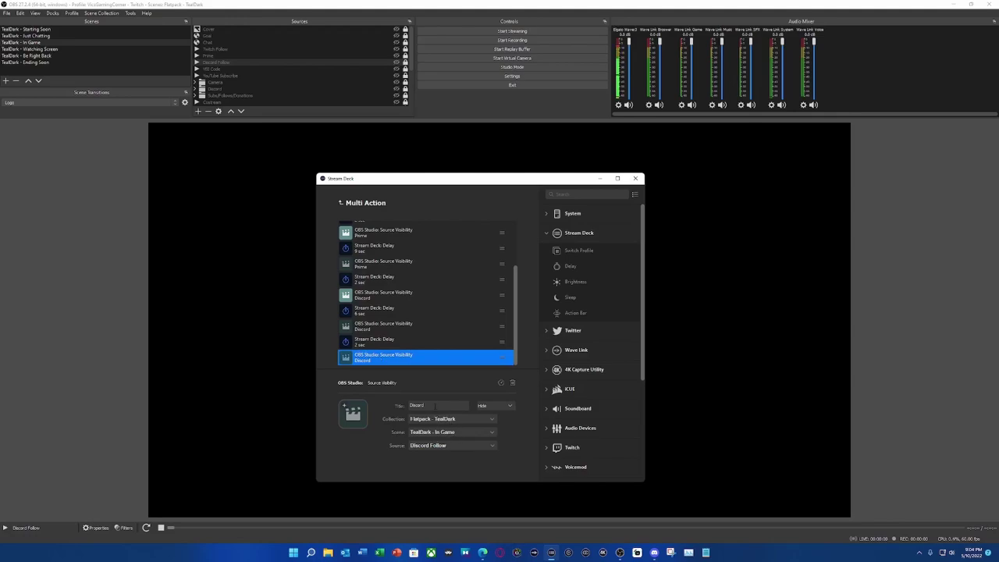
{"action": "left_click_drag", "start_coordinate": [435, 405], "coordinate": [392, 399]}
{"action": "type", "text": "VR"}
{"action": "type", "text": " Code"}
{"action": "left_click", "coordinate": [493, 406]}
{"action": "left_click", "coordinate": [499, 417]}
{"action": "left_click", "coordinate": [446, 449]}
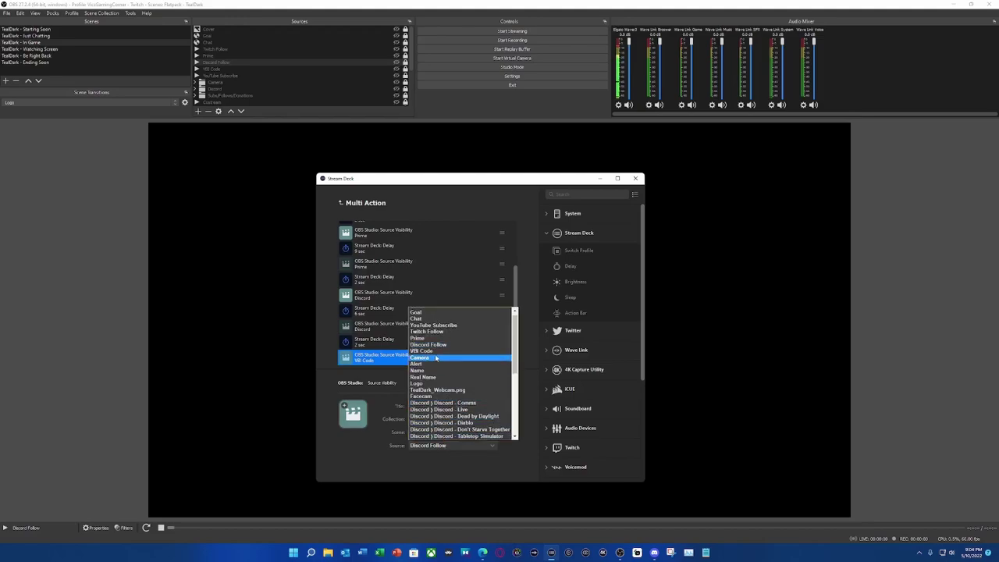
{"action": "left_click", "coordinate": [425, 351]}
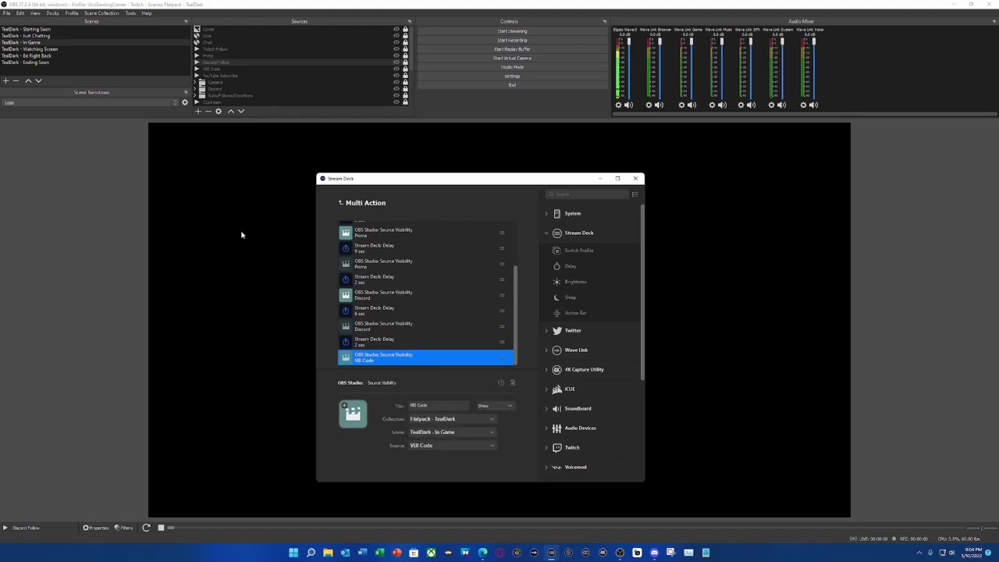
Switch to OBS Studio and play the VBI Code source to check its animation length, then hide it again
{"action": "left_click", "coordinate": [296, 69]}
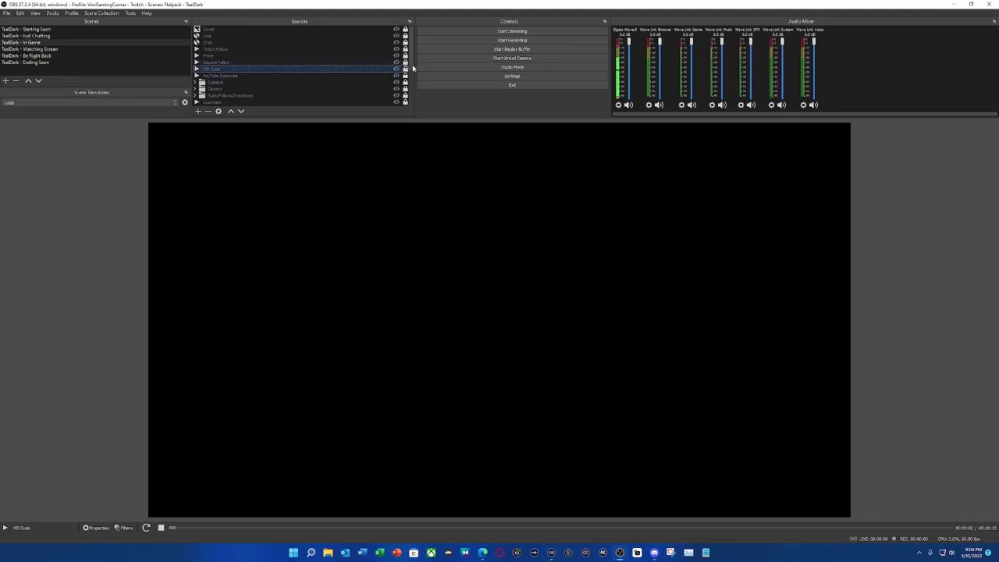
{"action": "left_click", "coordinate": [396, 69]}
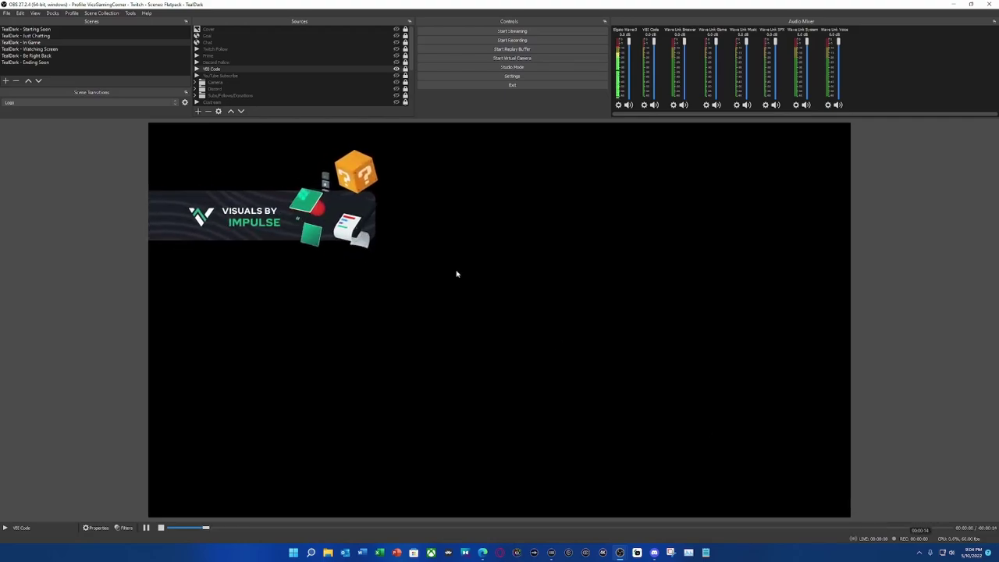
{"action": "left_click", "coordinate": [395, 69]}
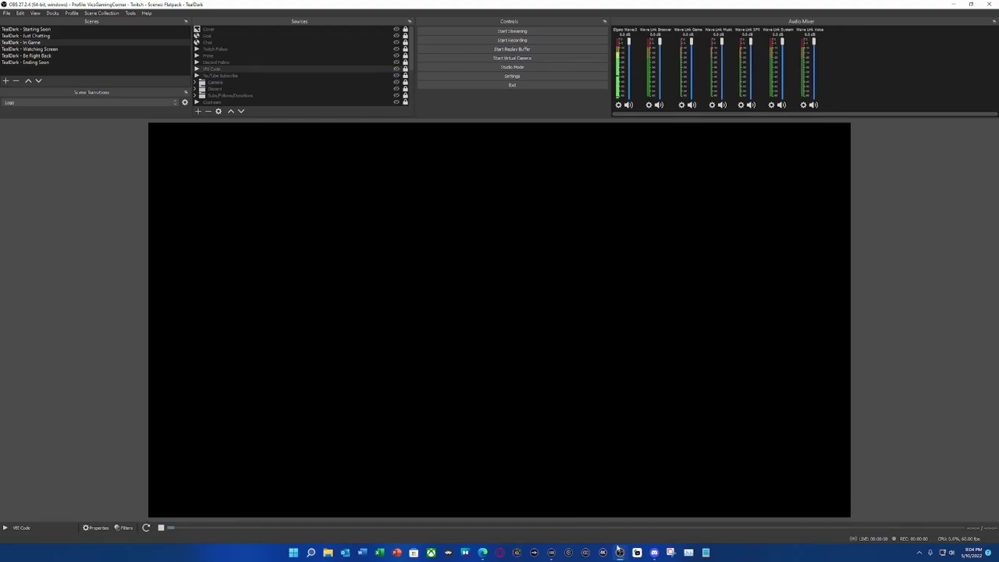
Return to Stream Deck and add a Delay below the VBI Code visibility action at the end of the Multi Action
{"action": "left_click", "coordinate": [556, 546]}
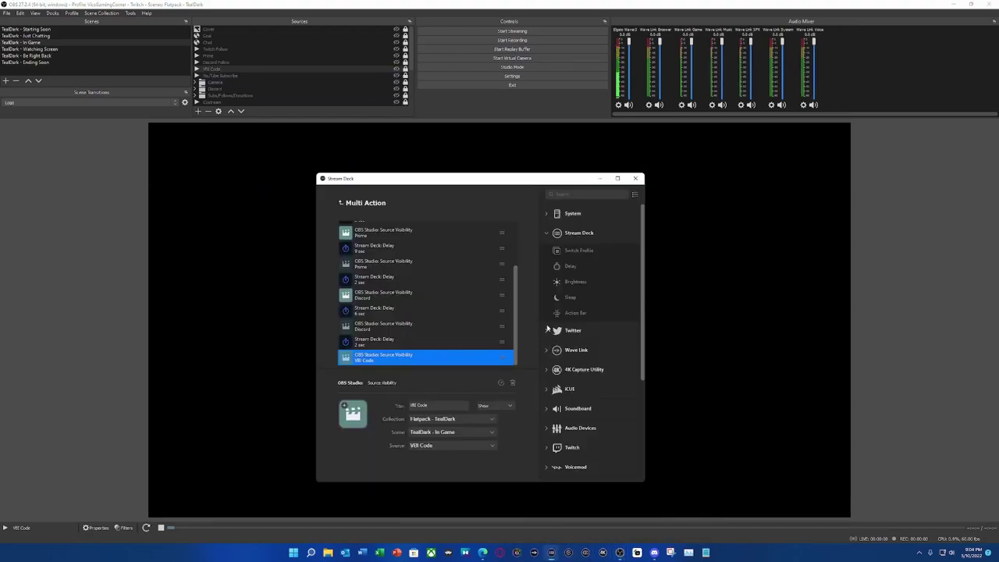
{"action": "left_click_drag", "start_coordinate": [557, 269], "coordinate": [417, 362]}
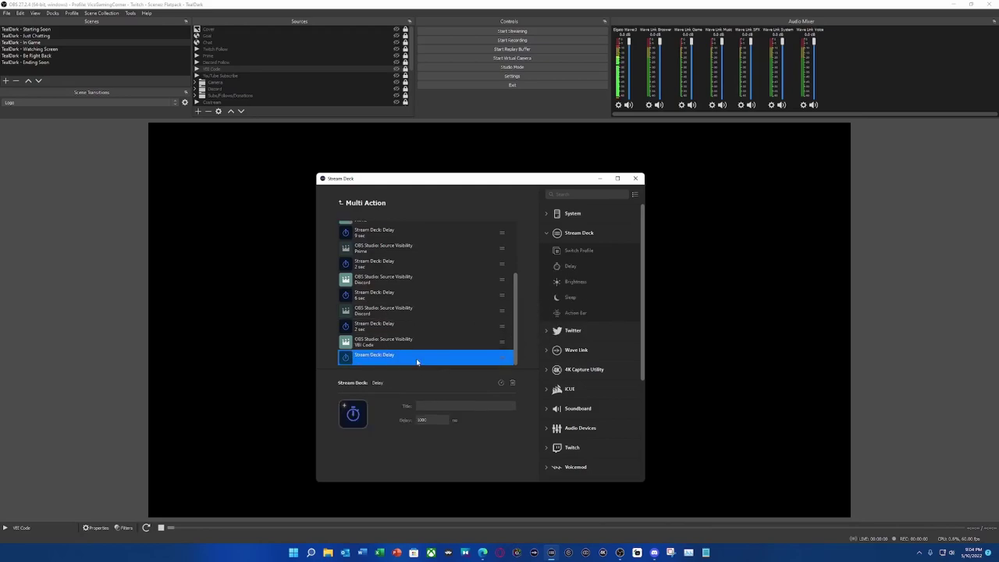
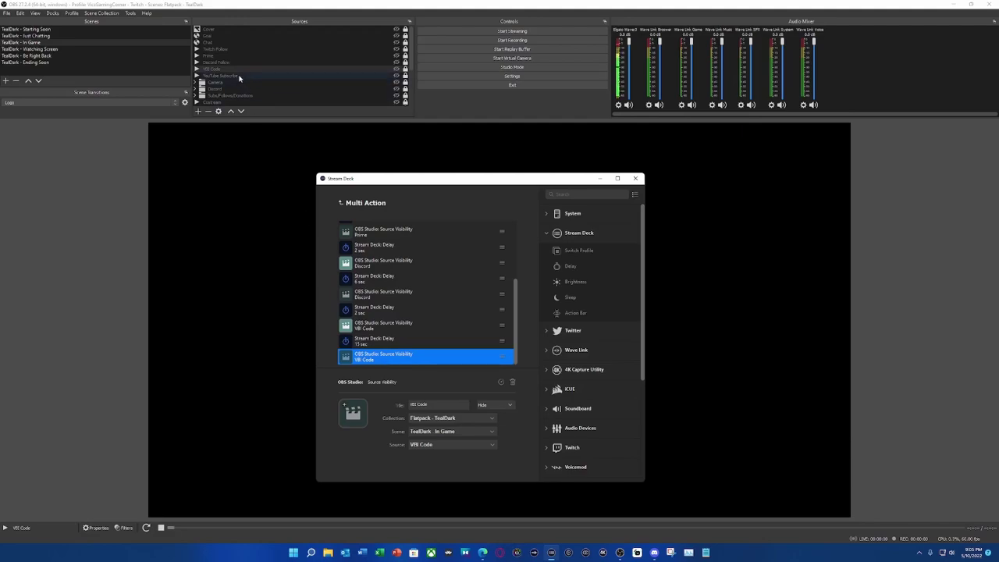
In OBS Studio, play the YouTube Subscribe source to check its animation length, then hide it again
{"action": "left_click", "coordinate": [305, 75]}
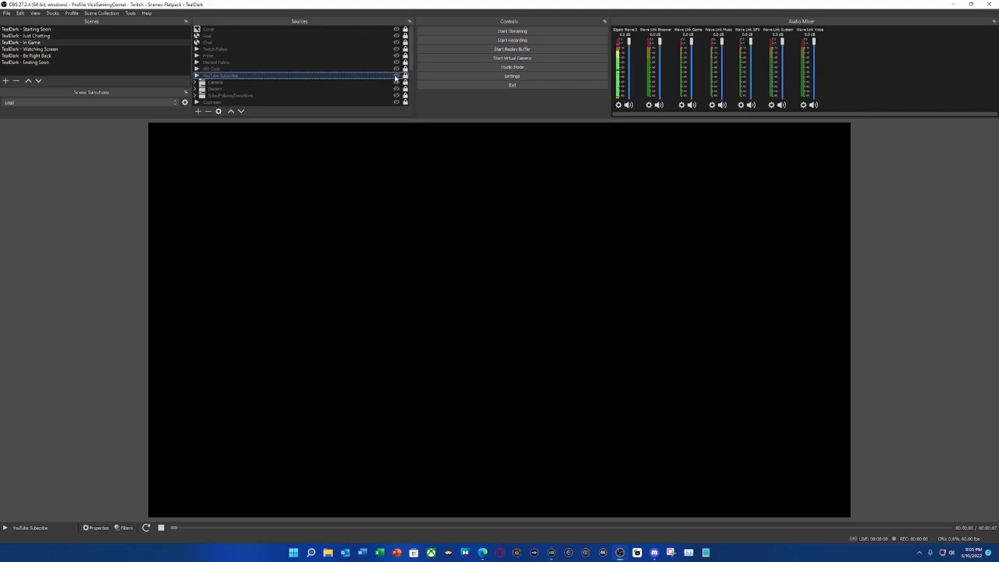
{"action": "left_click", "coordinate": [396, 76]}
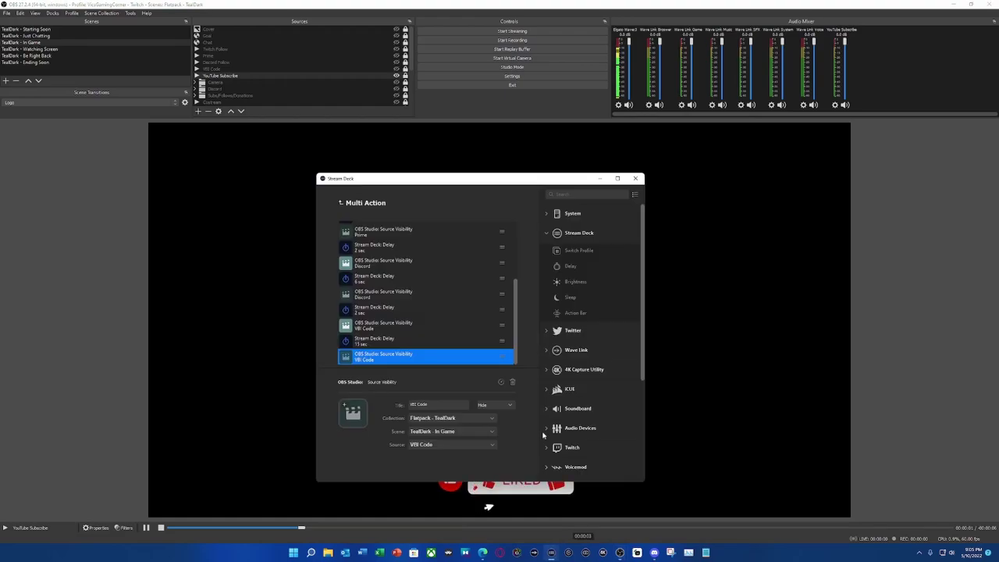
{"action": "key", "text": "alt+Tab"}
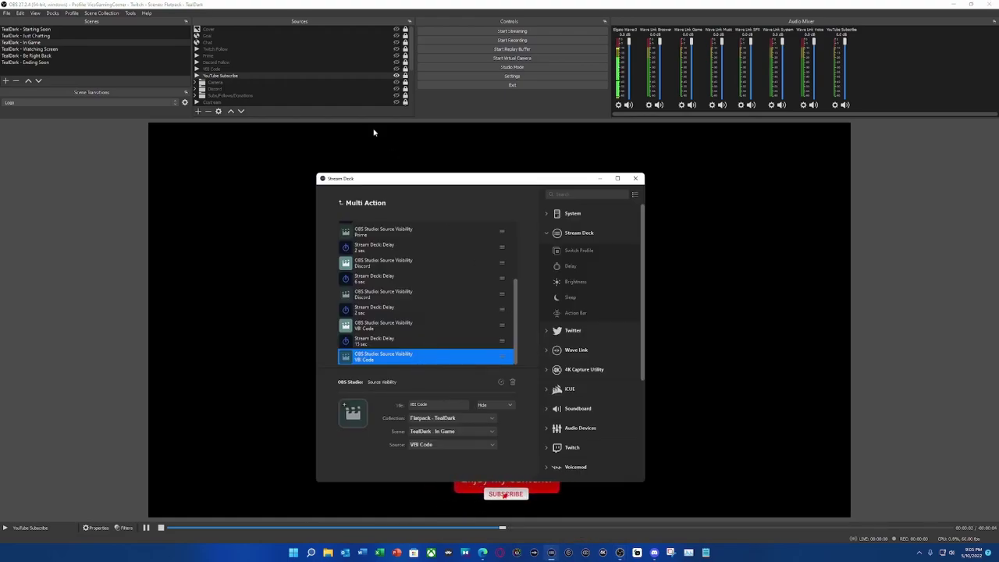
{"action": "left_click", "coordinate": [397, 76]}
Return to Stream Deck and add a 2000 ms Delay titled "2 sec" after the hiding VBI Code visibility action
{"action": "left_click", "coordinate": [552, 552]}
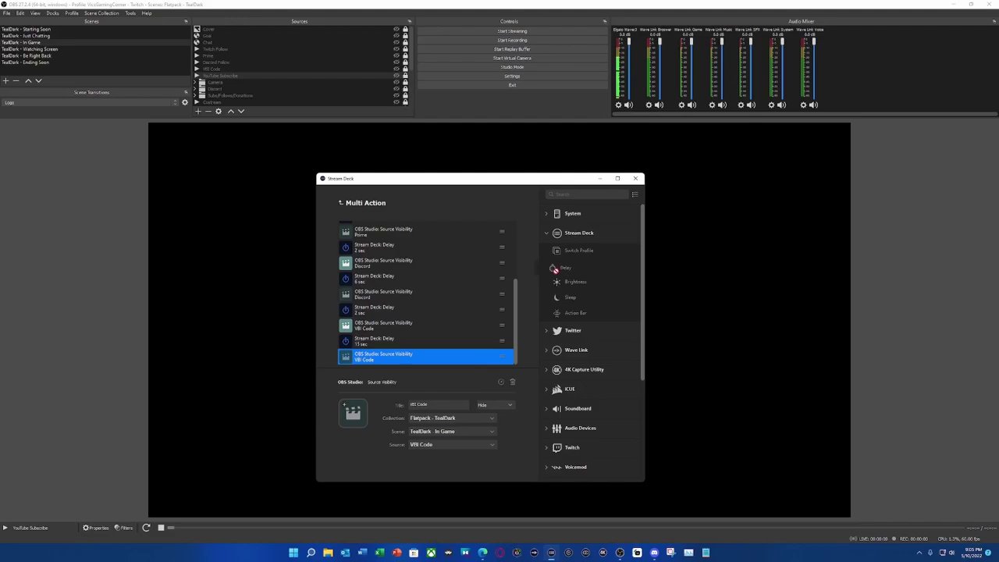
{"action": "left_click_drag", "start_coordinate": [562, 267], "coordinate": [430, 366]}
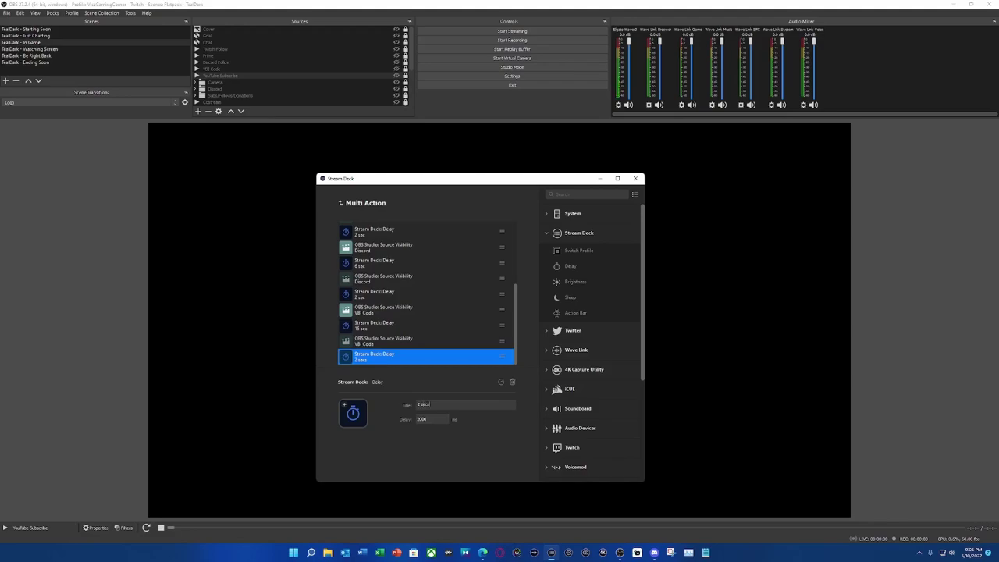
Duplicate the hiding VBI Code visibility action to the end of the Multi Action, below the last 2-second Delay
{"action": "right_click", "coordinate": [403, 339]}
{"action": "left_click", "coordinate": [404, 339]}
{"action": "left_click", "coordinate": [410, 355]}
{"action": "right_click", "coordinate": [413, 357]}
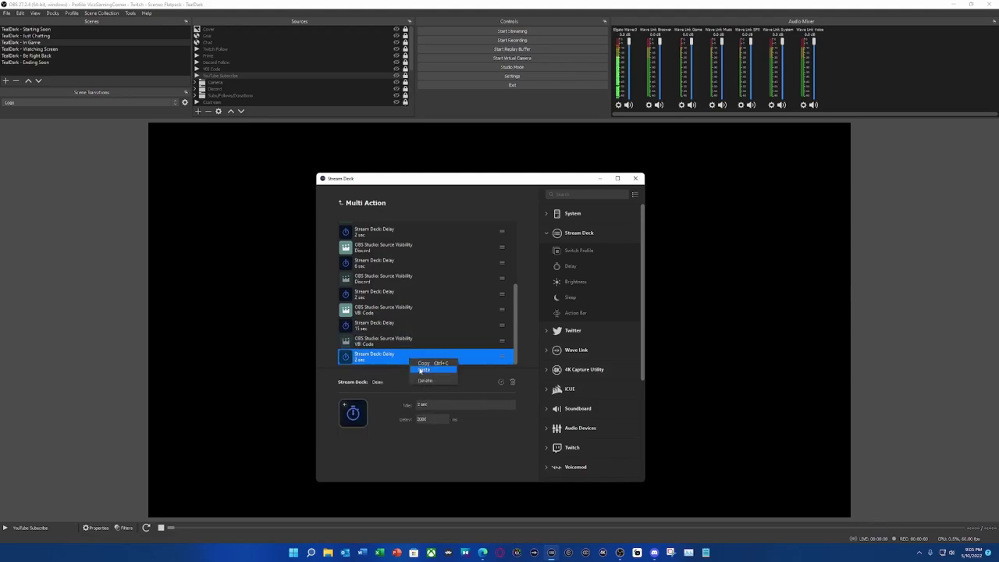
{"action": "left_click", "coordinate": [412, 368]}
{"action": "scroll", "coordinate": [403, 367], "scroll_direction": "down", "scroll_amount": 1}
{"action": "left_click_drag", "start_coordinate": [386, 357], "coordinate": [382, 351]}
{"action": "left_click", "coordinate": [364, 359]}
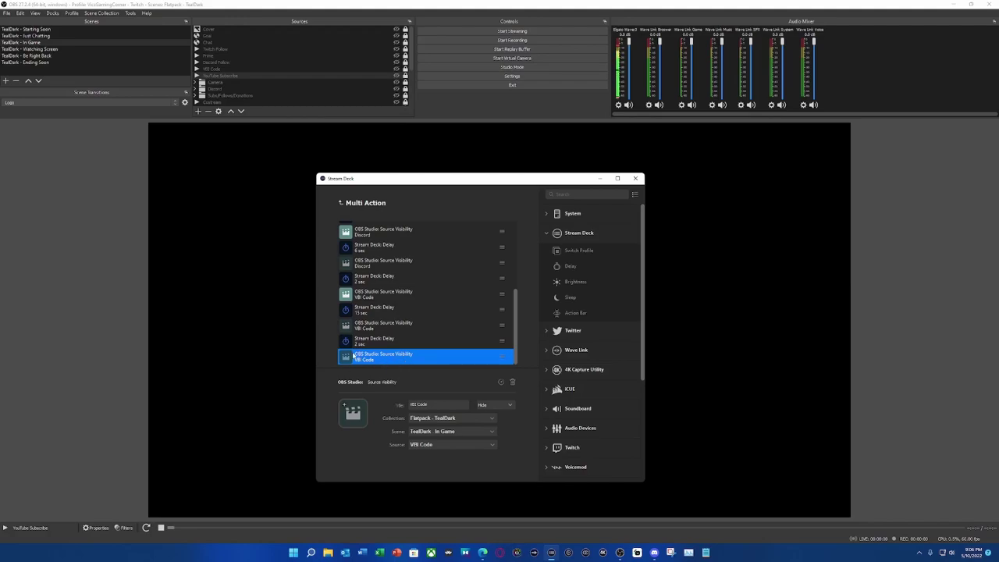
Retitle the last VBI Code visibility action "YT", set it to Show, and choose YouTube Subscribe as its source
{"action": "triple_click", "coordinate": [425, 404]}
{"action": "type", "text": "YT"}
{"action": "left_click", "coordinate": [484, 405]}
{"action": "left_click", "coordinate": [487, 417]}
{"action": "left_click", "coordinate": [440, 445]}
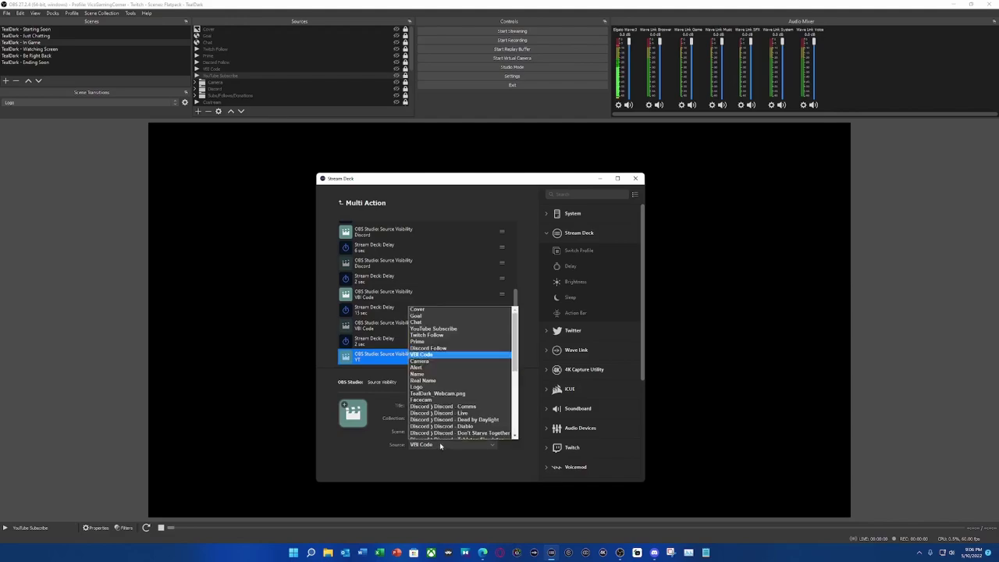
{"action": "scroll", "coordinate": [439, 406], "scroll_direction": "down", "scroll_amount": 1}
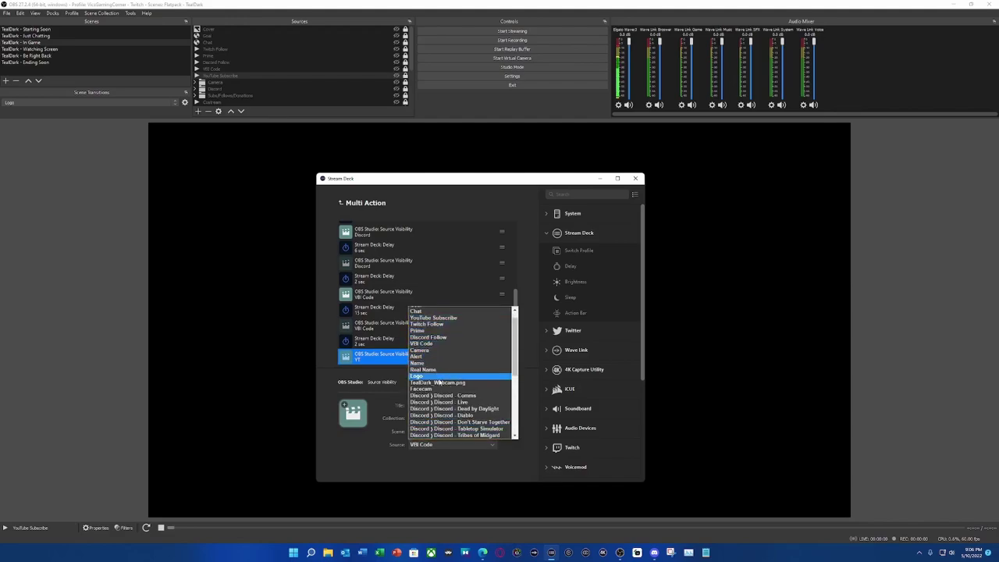
{"action": "left_click", "coordinate": [451, 318]}
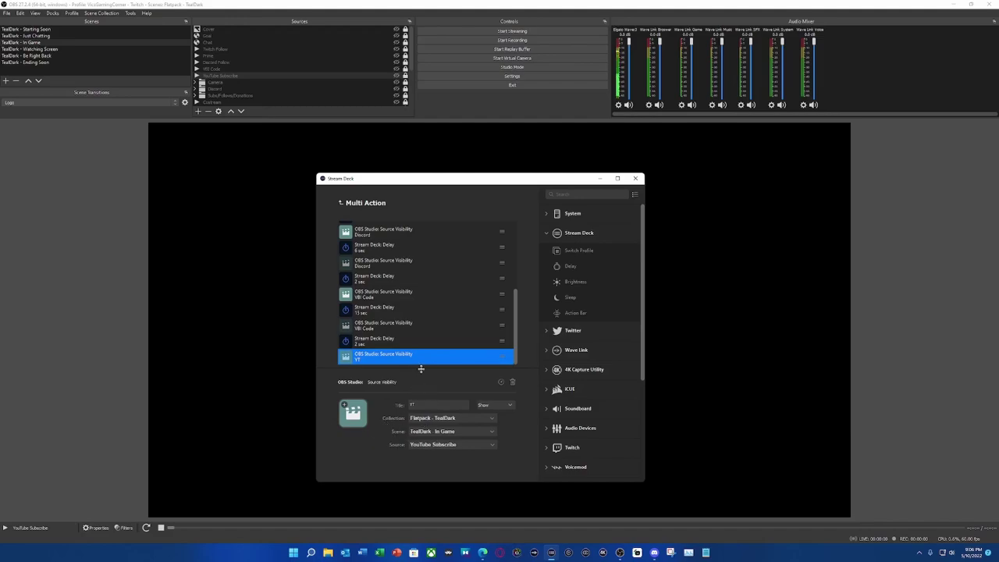
Add a 7000 ms Delay titled "7 sec" after the YT visibility action, followed by a copy of the YT action set to Hide
{"action": "left_click_drag", "start_coordinate": [563, 268], "coordinate": [423, 351]}
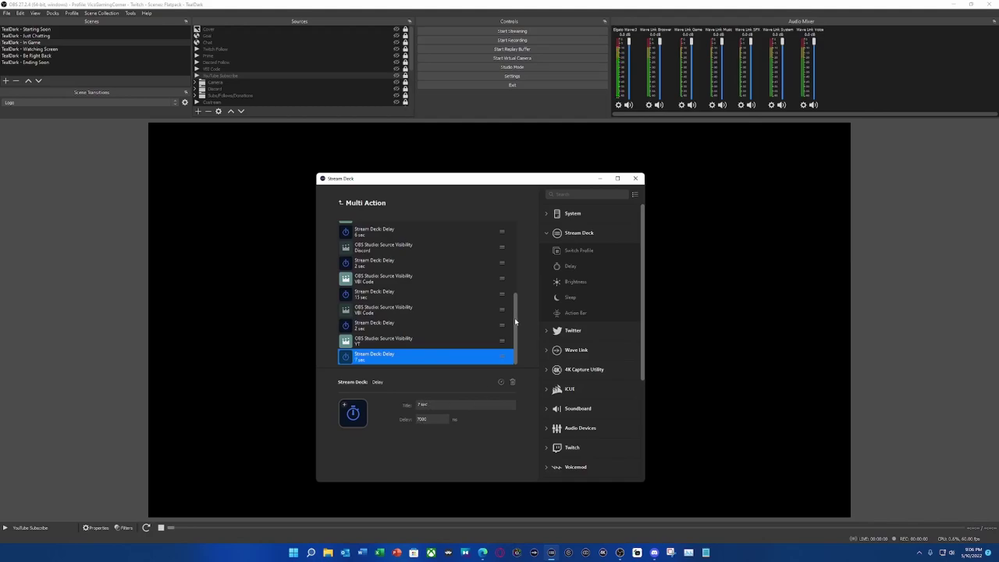
{"action": "left_click", "coordinate": [407, 340]}
{"action": "right_click", "coordinate": [402, 344]}
{"action": "left_click", "coordinate": [422, 360]}
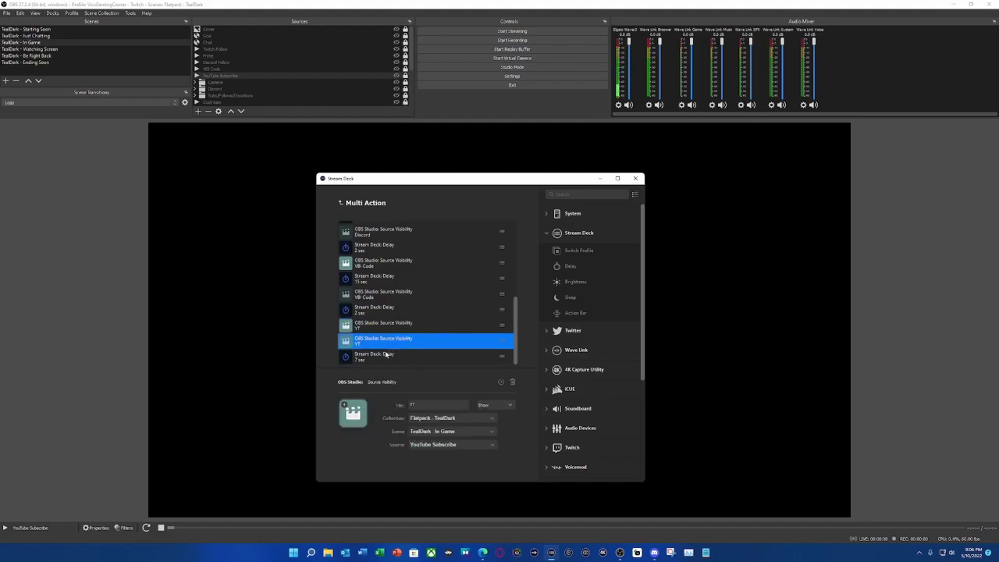
{"action": "left_click_drag", "start_coordinate": [389, 345], "coordinate": [389, 366]}
{"action": "left_click", "coordinate": [403, 359]}
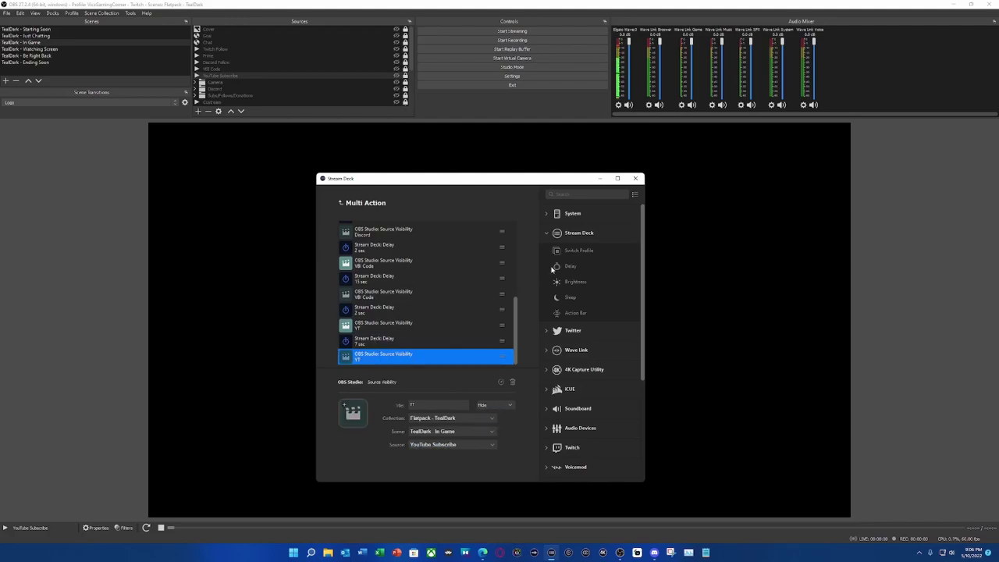
Add an 1800000 ms Delay titled "30 mins" after the hiding YT visibility action
{"action": "left_click_drag", "start_coordinate": [556, 266], "coordinate": [422, 358]}
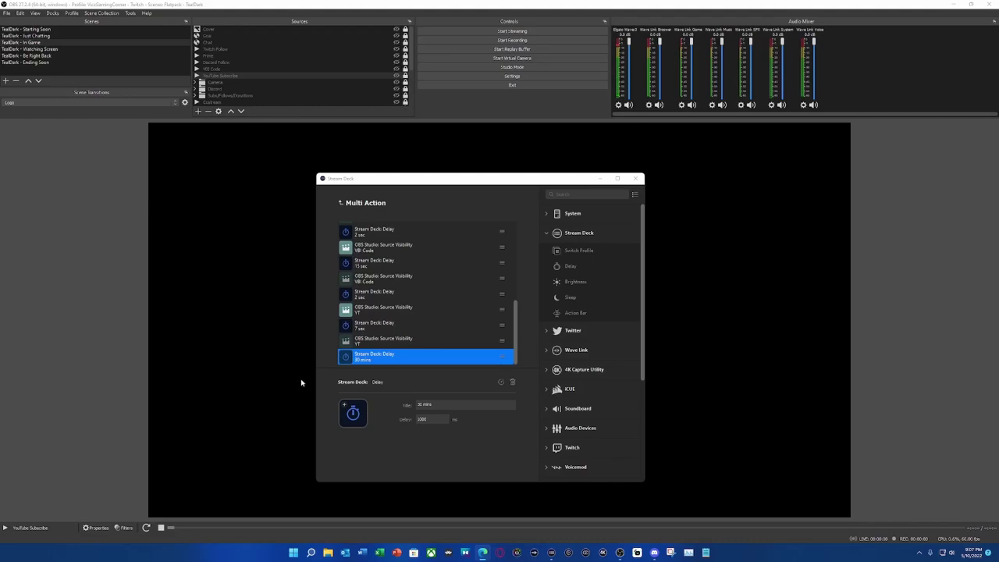
{"action": "left_click", "coordinate": [378, 423]}
{"action": "key", "text": "BackSpace"}
{"action": "key", "text": "BackSpace"}
{"action": "key", "text": "BackSpace"}
{"action": "type", "text": "1800000"}
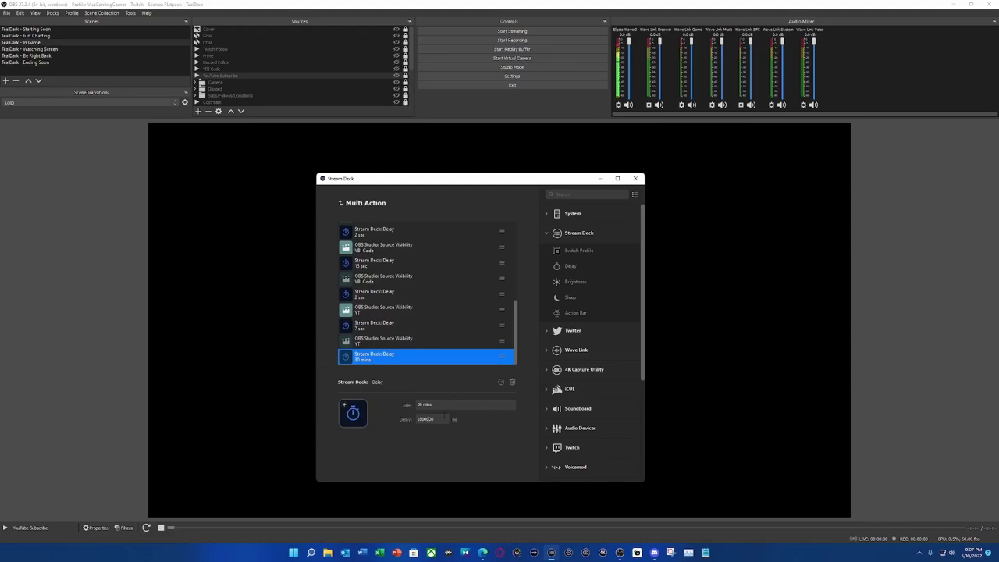
Copy the showing Twitch visibility action from the start of the Multi Action to below the 30-minute Delay
{"action": "scroll", "coordinate": [395, 306], "scroll_direction": "up", "scroll_amount": 5}
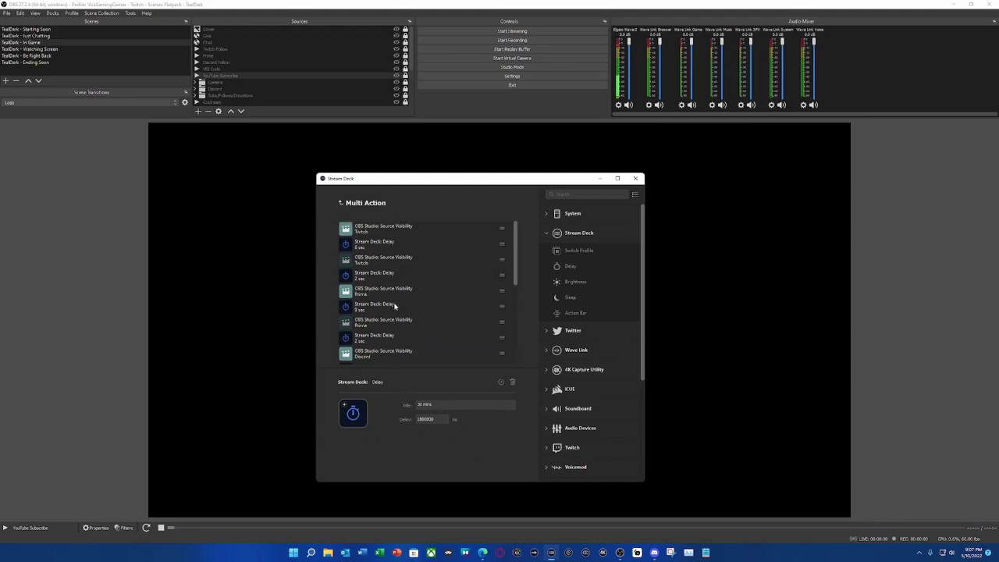
{"action": "left_click", "coordinate": [390, 226]}
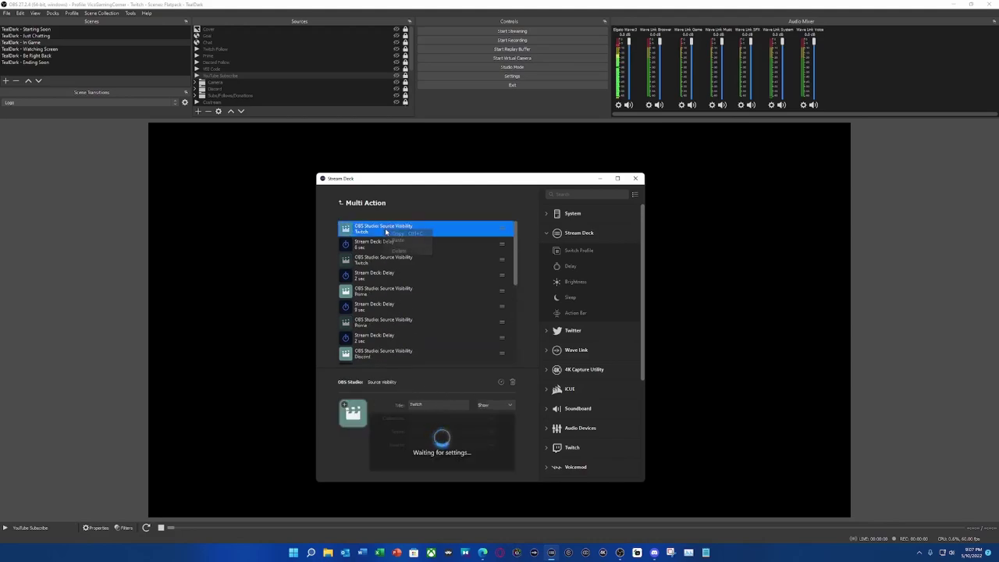
{"action": "scroll", "coordinate": [427, 311], "scroll_direction": "down", "scroll_amount": 5}
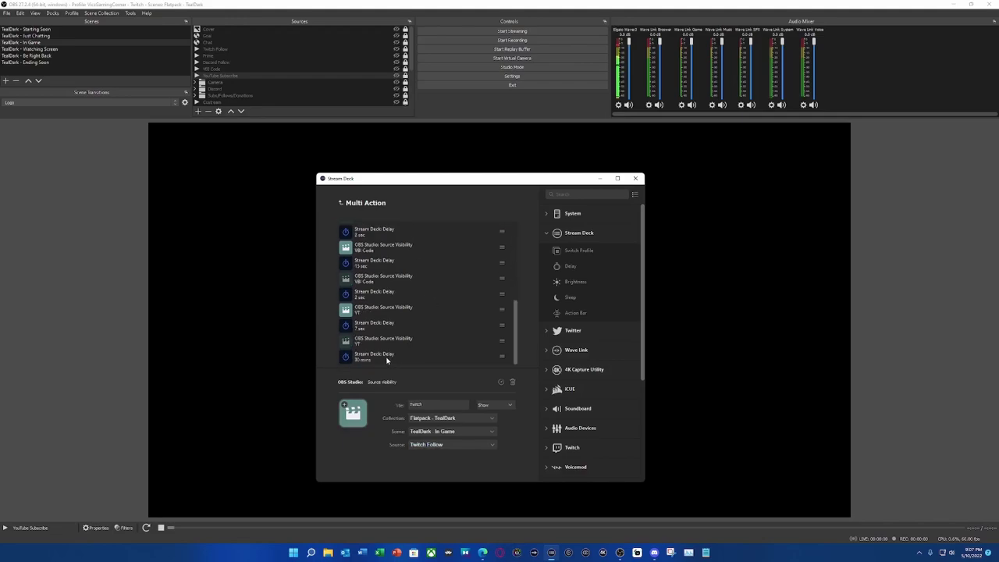
{"action": "left_click", "coordinate": [389, 360]}
{"action": "right_click", "coordinate": [389, 360]}
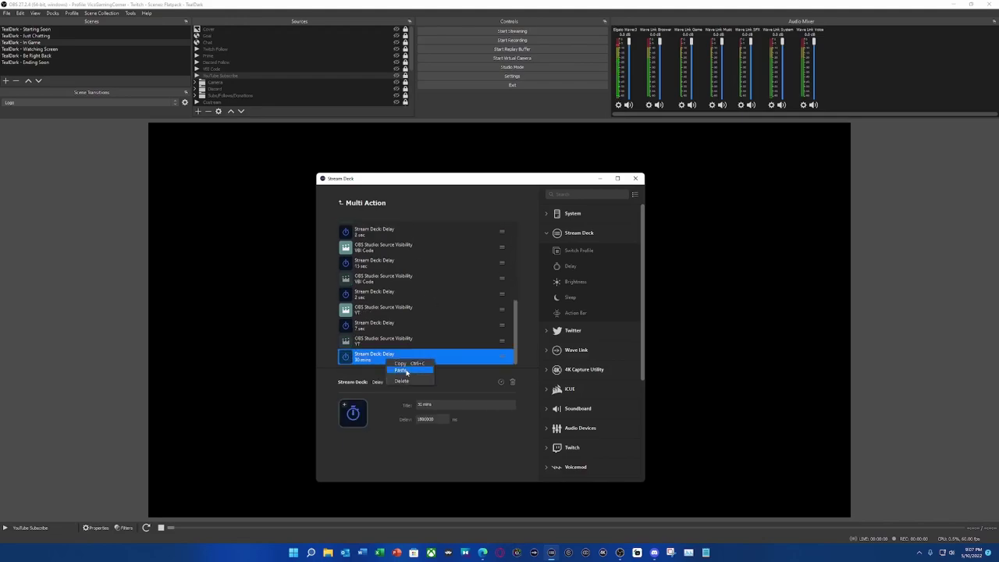
{"action": "left_click", "coordinate": [403, 371]}
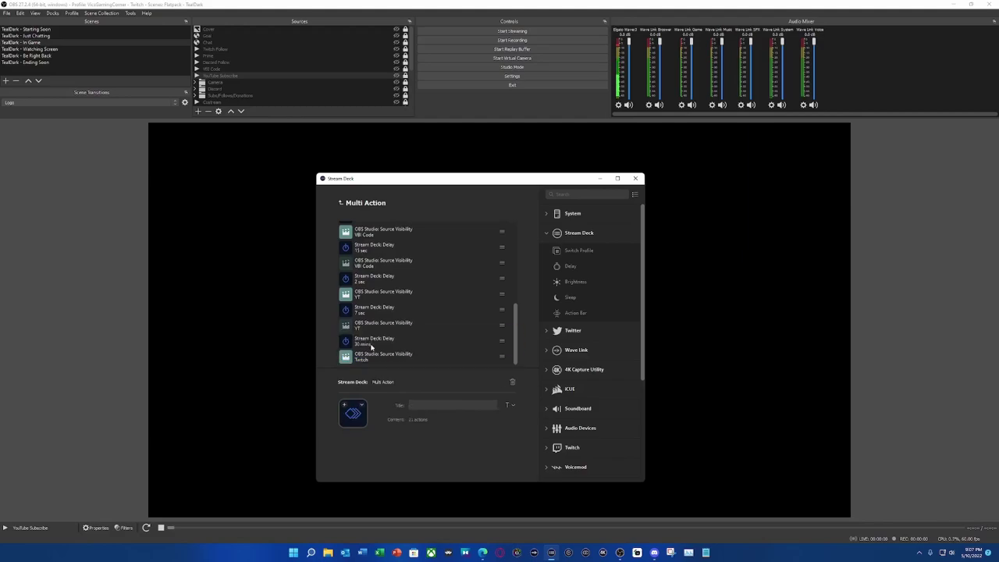
Copy the first Delay of the Multi Action to the end, below the copied Twitch visibility action
{"action": "scroll", "coordinate": [372, 348], "scroll_direction": "up", "scroll_amount": 5}
{"action": "left_click", "coordinate": [376, 244]}
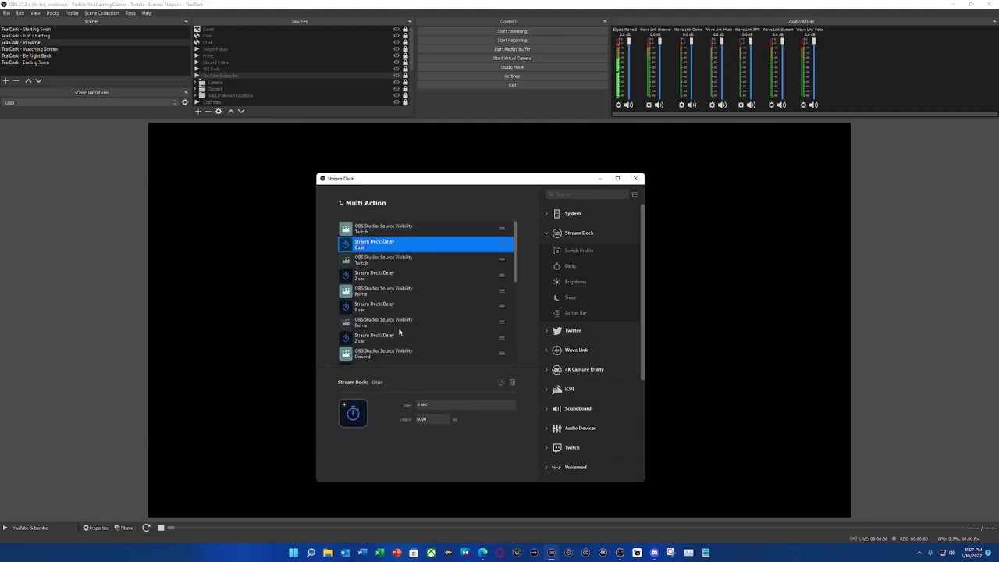
{"action": "scroll", "coordinate": [394, 344], "scroll_direction": "down", "scroll_amount": 5}
{"action": "left_click", "coordinate": [380, 358]}
{"action": "right_click", "coordinate": [381, 361]}
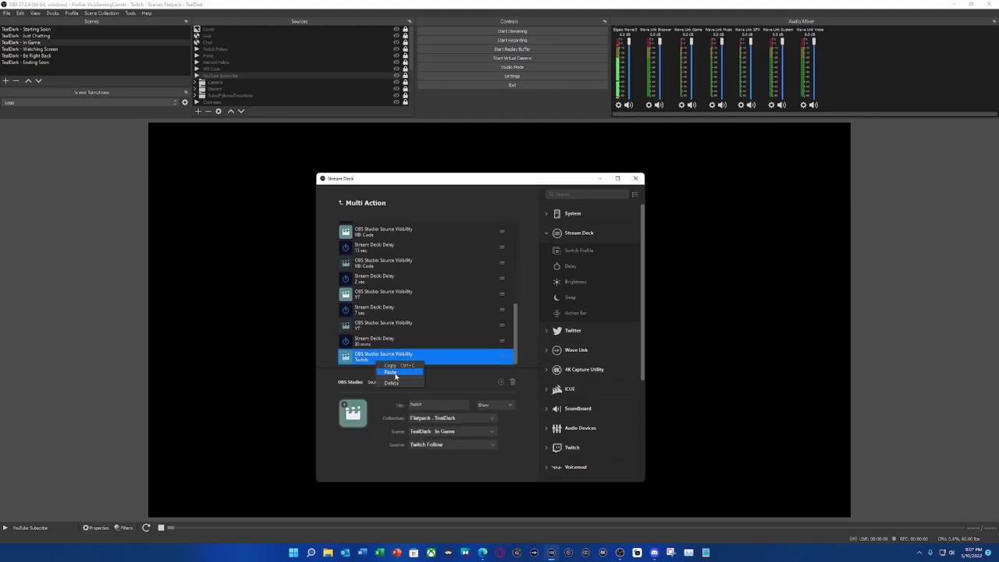
{"action": "left_click", "coordinate": [391, 373]}
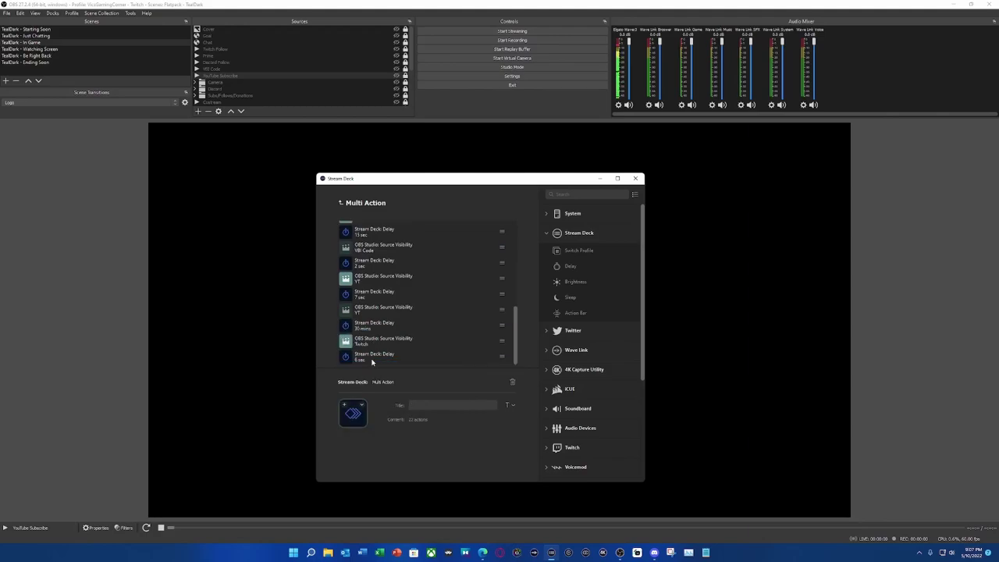
Copy the hiding Twitch visibility action from the start of the Multi Action to the end, below the copied Delay
{"action": "scroll", "coordinate": [372, 344], "scroll_direction": "up", "scroll_amount": 5}
{"action": "left_click", "coordinate": [378, 261]}
{"action": "right_click", "coordinate": [376, 260]}
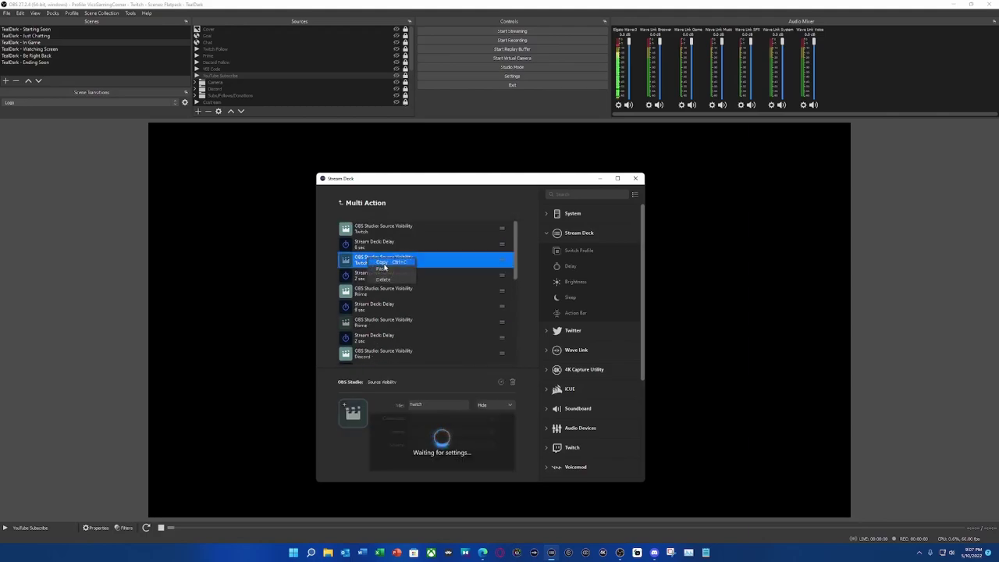
{"action": "left_click", "coordinate": [383, 264]}
{"action": "scroll", "coordinate": [422, 328], "scroll_direction": "down", "scroll_amount": 5}
{"action": "left_click", "coordinate": [381, 357]}
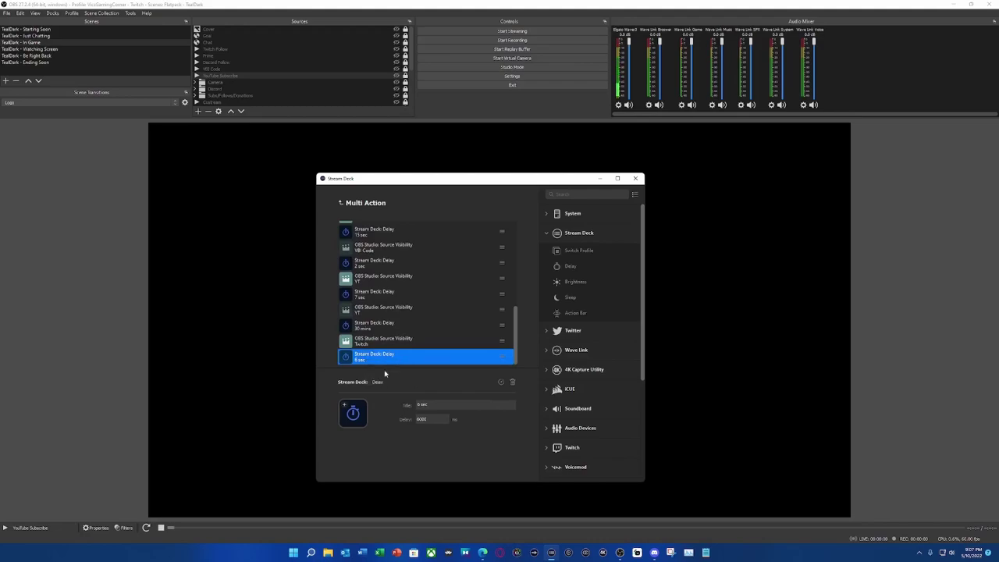
{"action": "key", "text": "ctrl+v"}
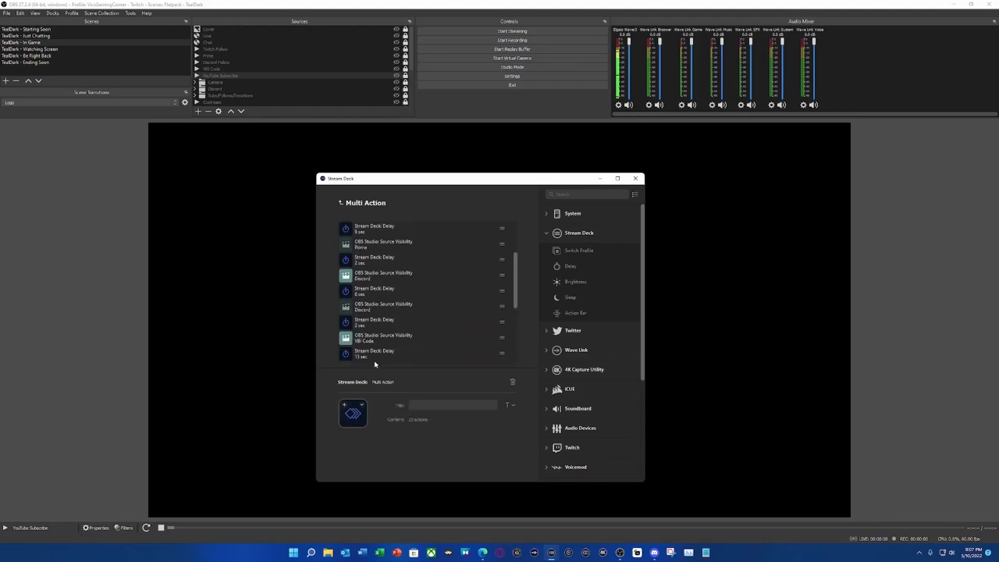
Minimize the Stream Deck window
{"action": "scroll", "coordinate": [373, 335], "scroll_direction": "up", "scroll_amount": 3}
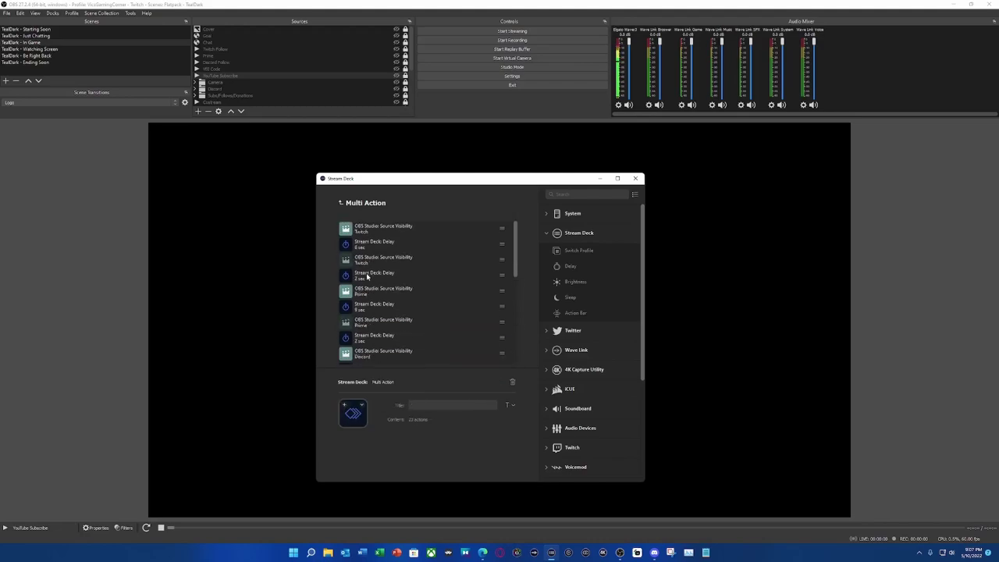
{"action": "left_click", "coordinate": [599, 180]}
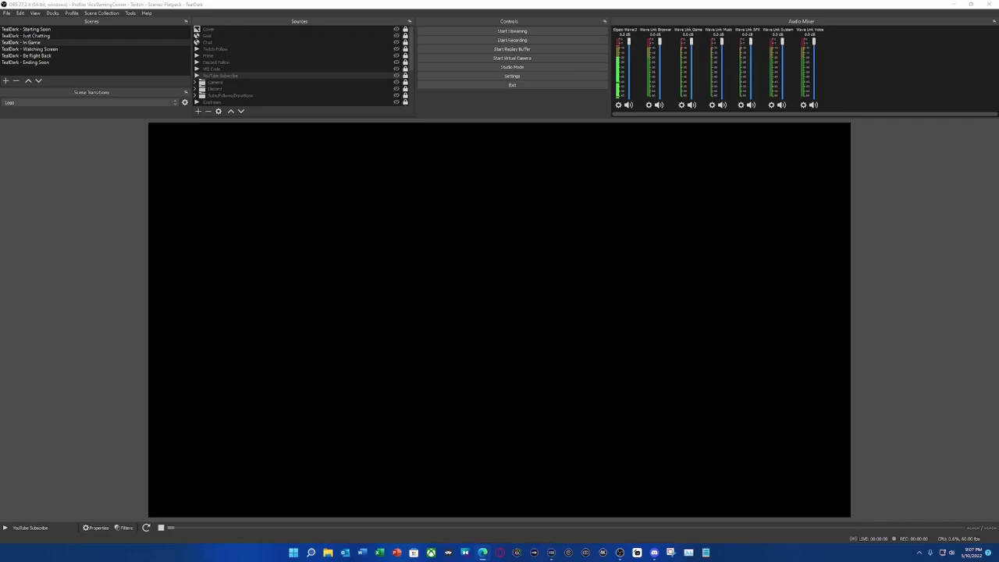